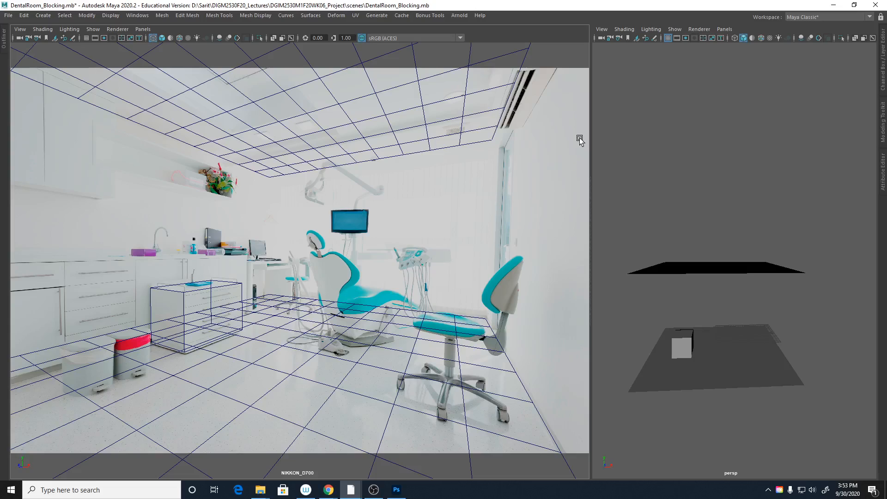
Widen the ceiling plane along X to a scale of about 1.3 and shift it sideways to match the photo's window-side wall
click(494, 139)
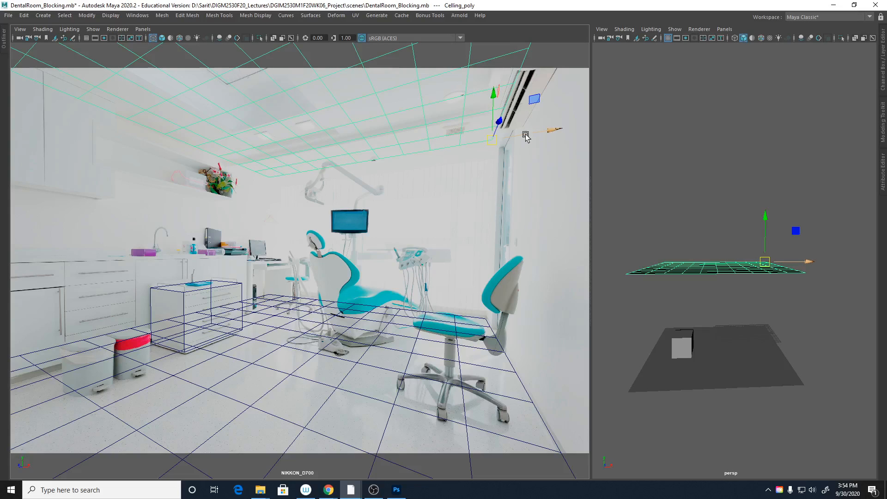
key(r)
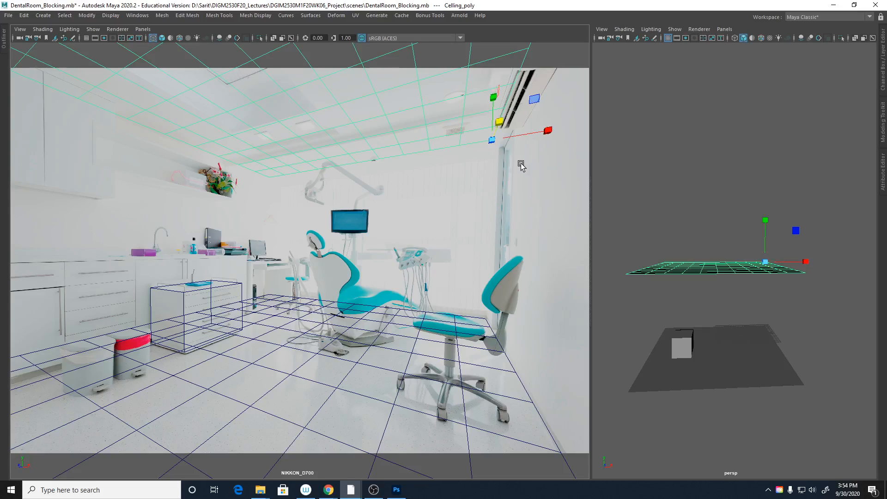
drag(545, 131, 552, 129)
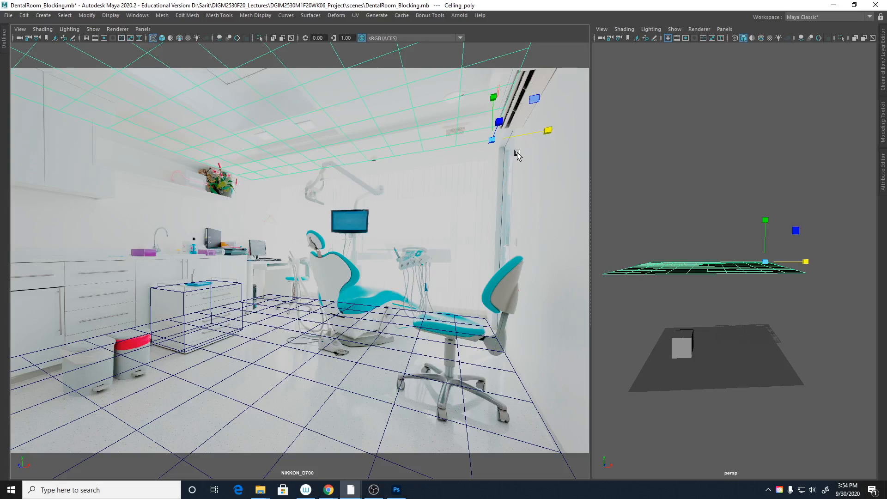
drag(552, 130, 569, 129)
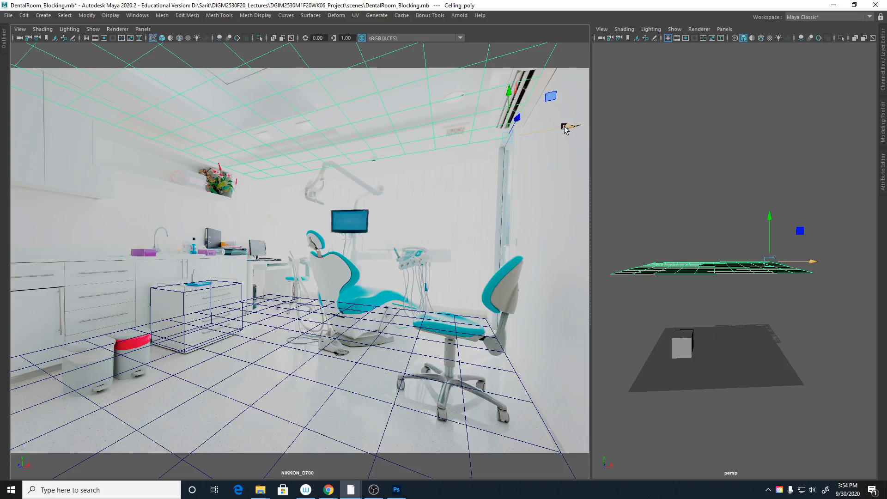
drag(564, 128, 584, 126)
key(w)
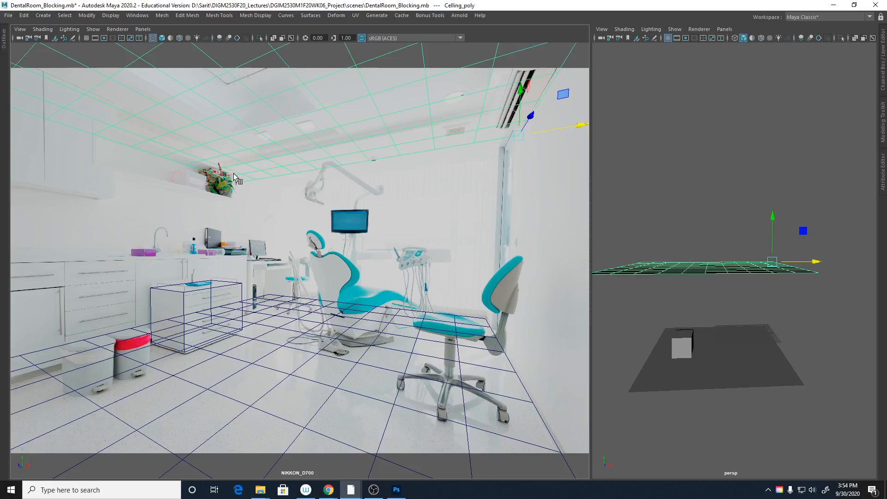
Try raising the ceiling plane, undo the move, and check the ceiling's fit in shaded display
drag(520, 95, 515, 56)
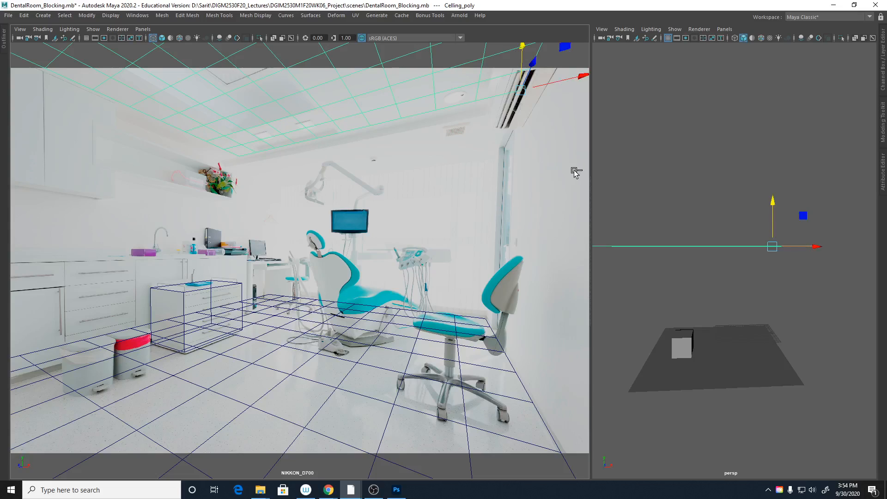
key(ctrl+z)
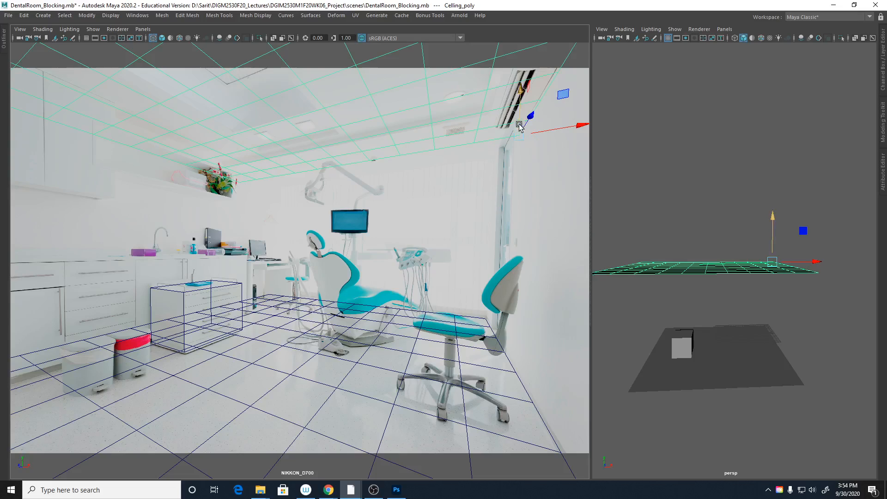
key(5)
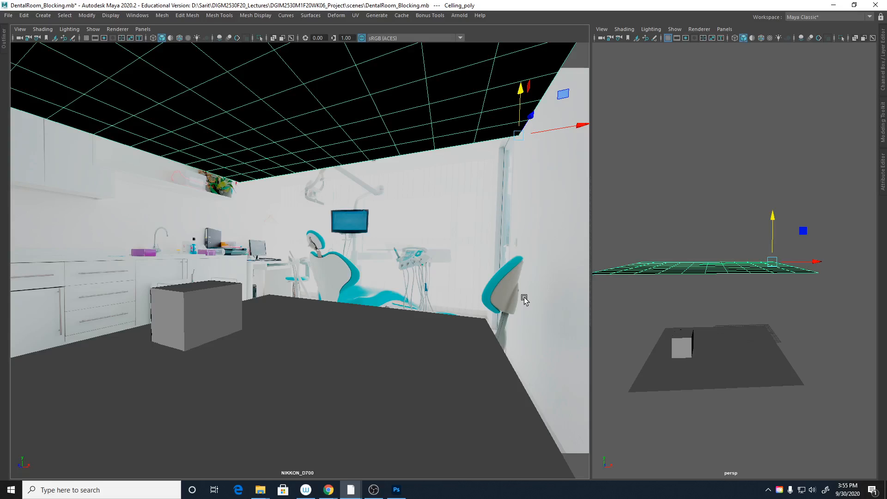
key(4)
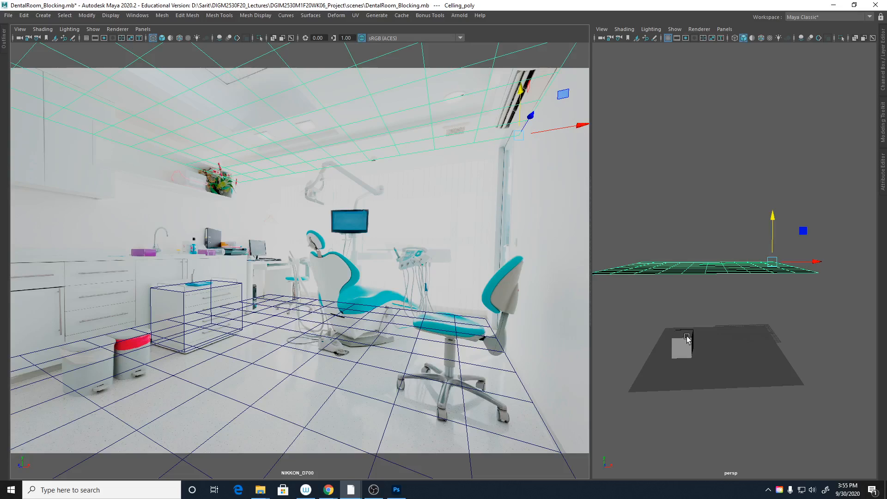
click(723, 308)
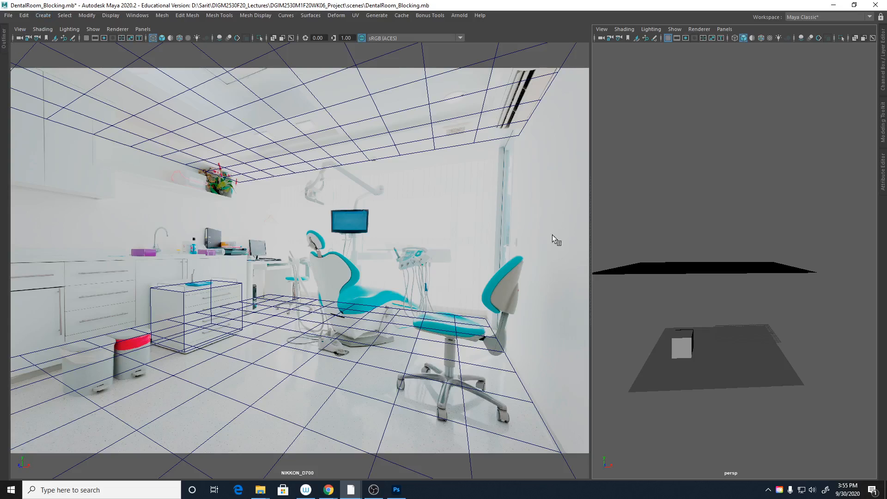
Duplicate the ceiling plane, lower the copy toward the floor to a Translate Y of about -26.3, and restore the full interface
click(521, 138)
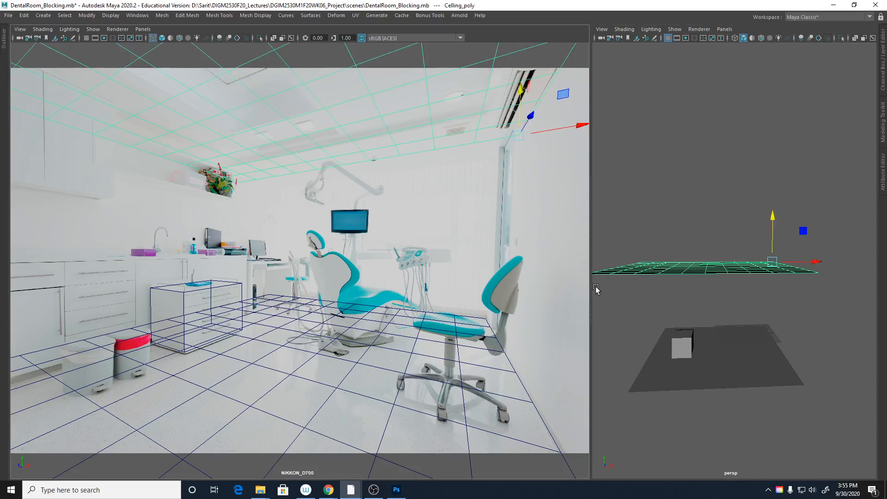
key(ctrl+d)
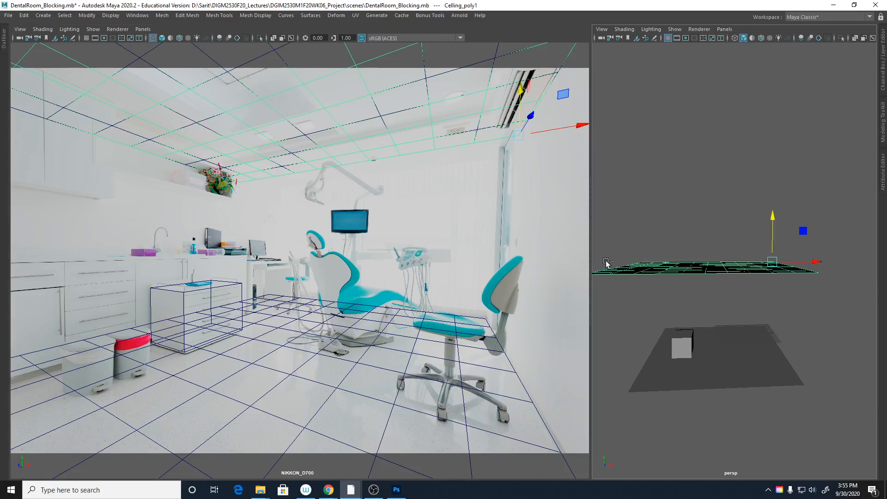
drag(519, 91, 567, 240)
key(ctrl+space)
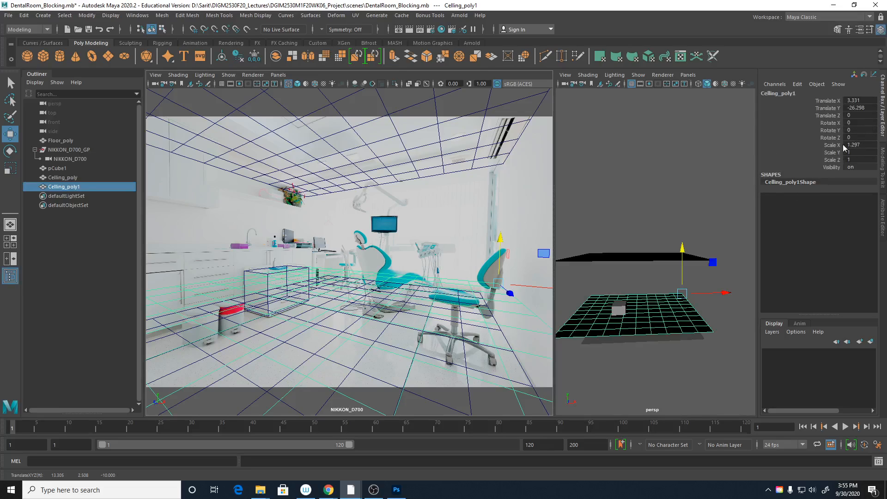
Set the duplicated plane's Rotate X to -90 so it stands upright as the back wall
key(e)
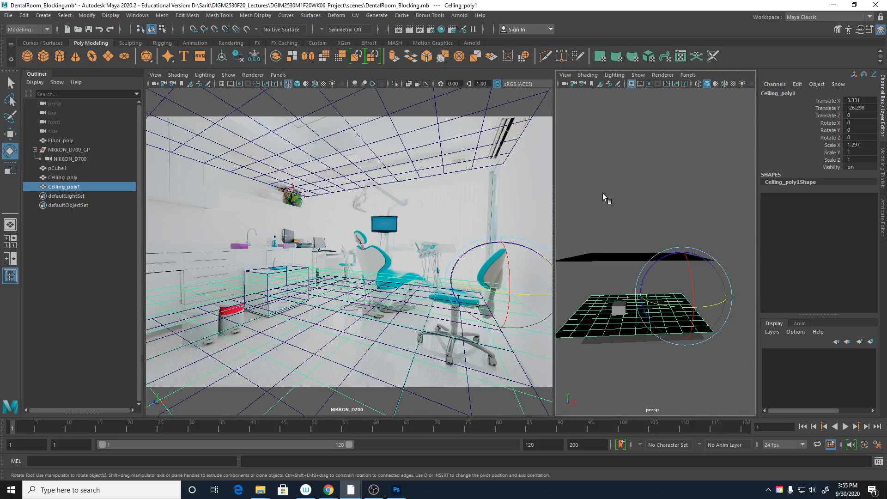
drag(506, 277, 510, 255)
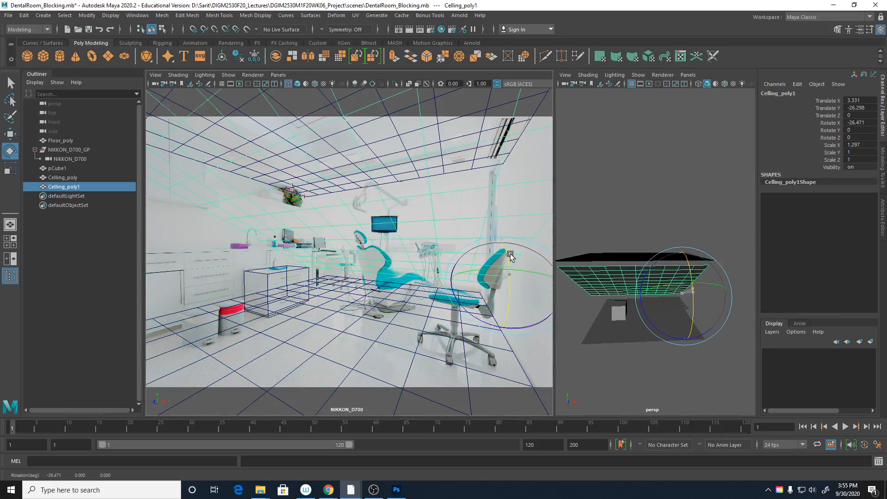
double_click(872, 122)
text(-90)
key(Return)
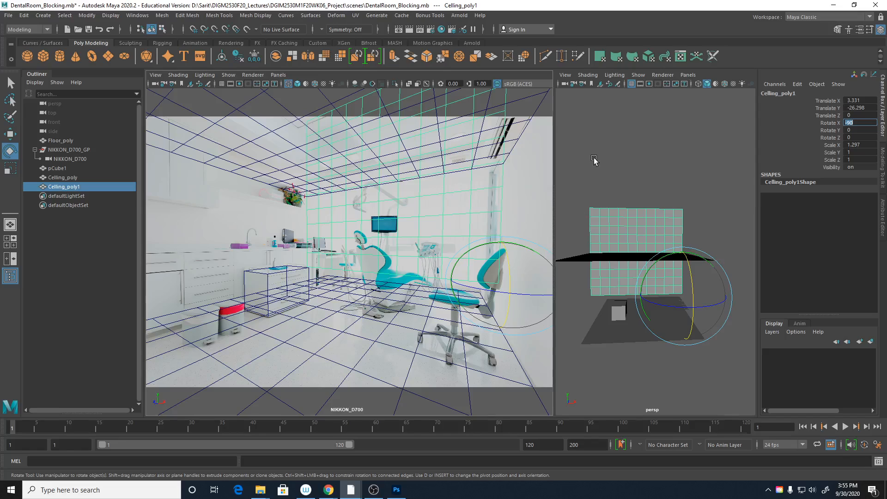
Lower the back wall plane to a Translate Y of about -36.7 and show the camera view shaded
key(w)
drag(500, 244, 500, 289)
alt+drag(734, 288, 628, 314)
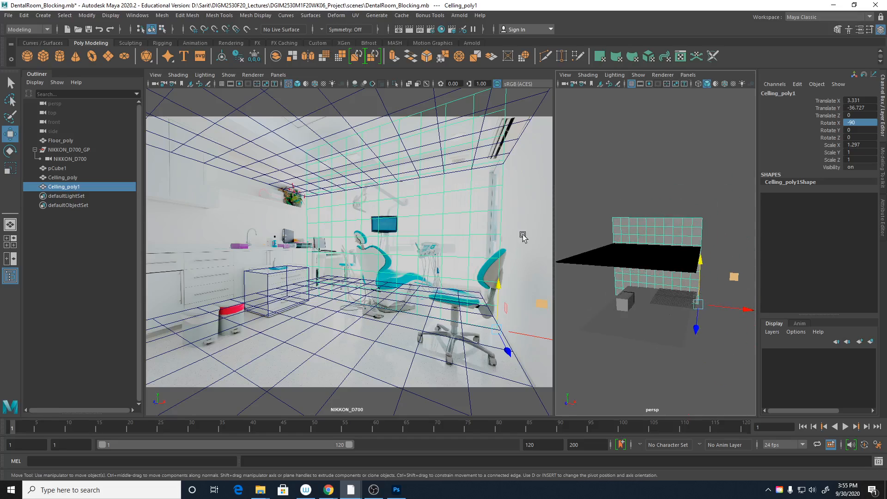
key(5)
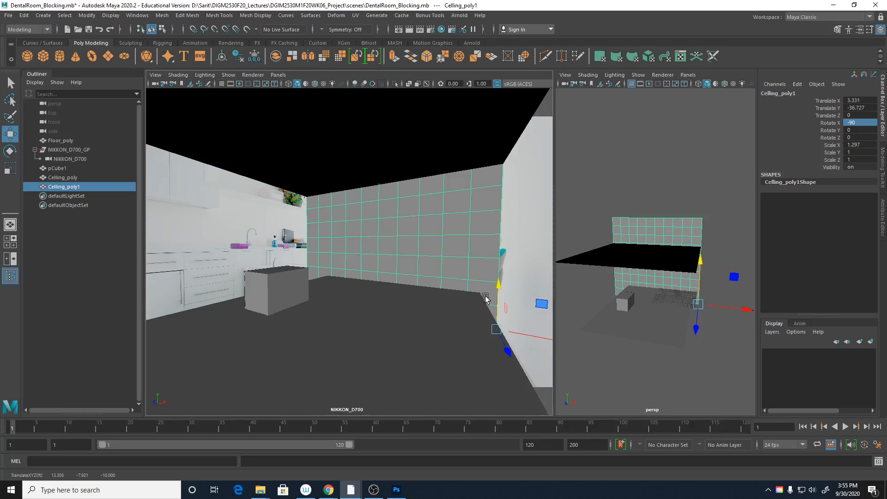
Duplicate the back wall plane and set the copy's Rotate Y to -90 to make a side wall
key(ctrl+d)
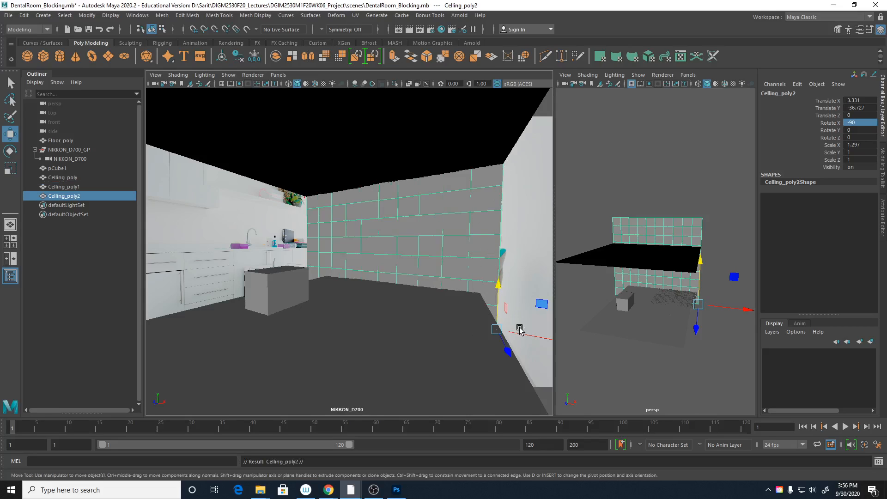
key(e)
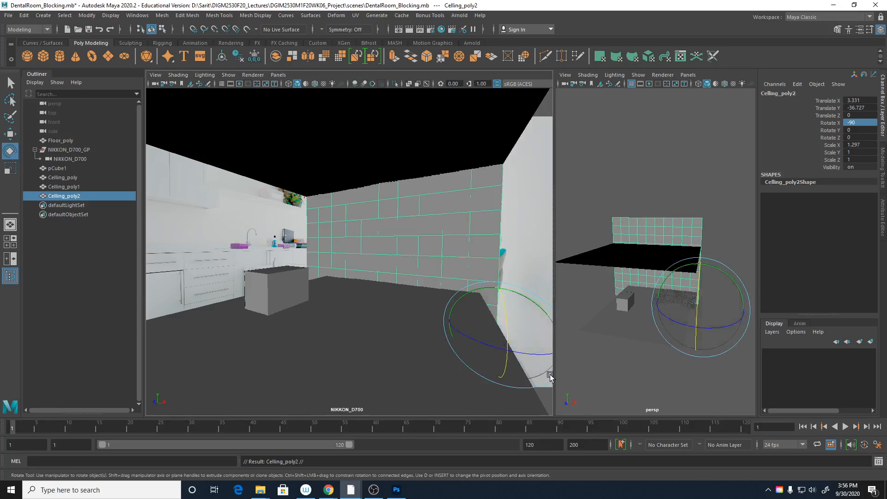
drag(528, 353, 451, 348)
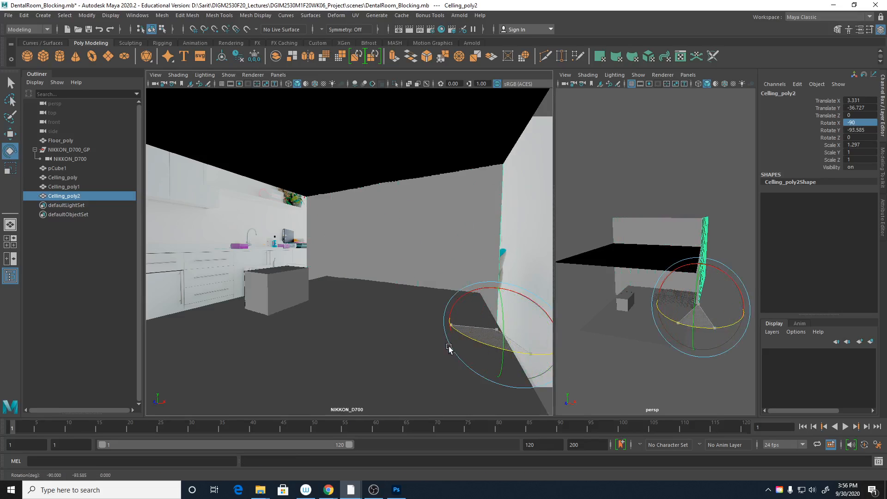
click(870, 130)
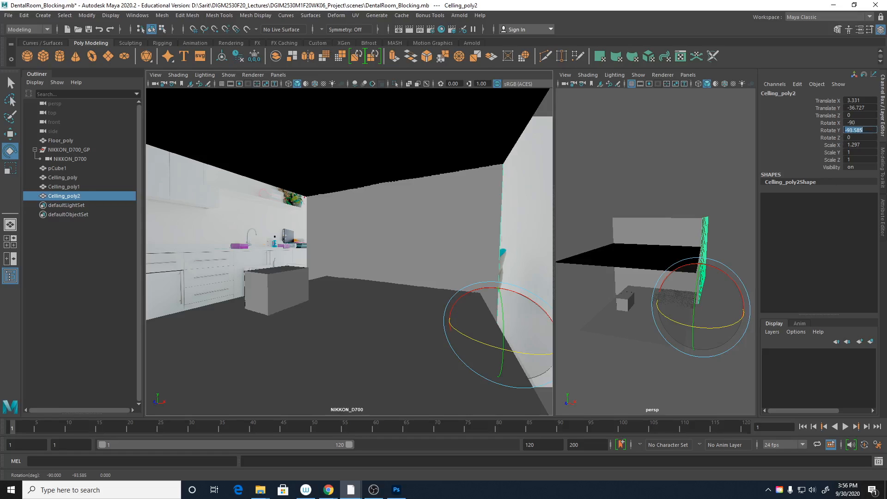
text(-90)
key(Return)
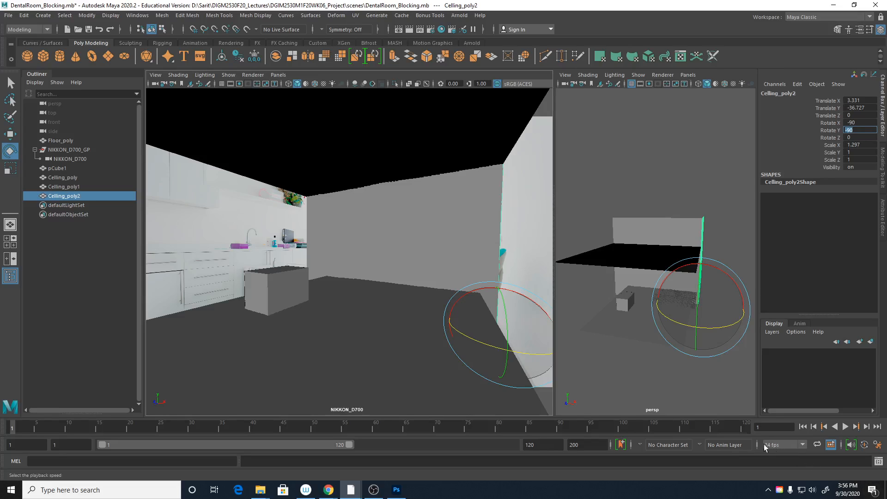
Move the side wall forward along Z to about 44.7 and inward along X to about -0.6
key(w)
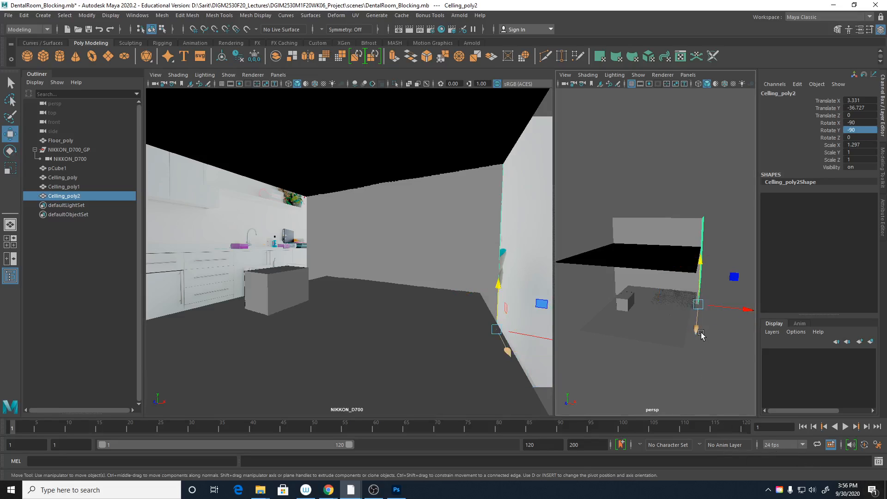
drag(696, 328, 688, 425)
alt+drag(723, 326, 789, 300)
drag(730, 303, 727, 307)
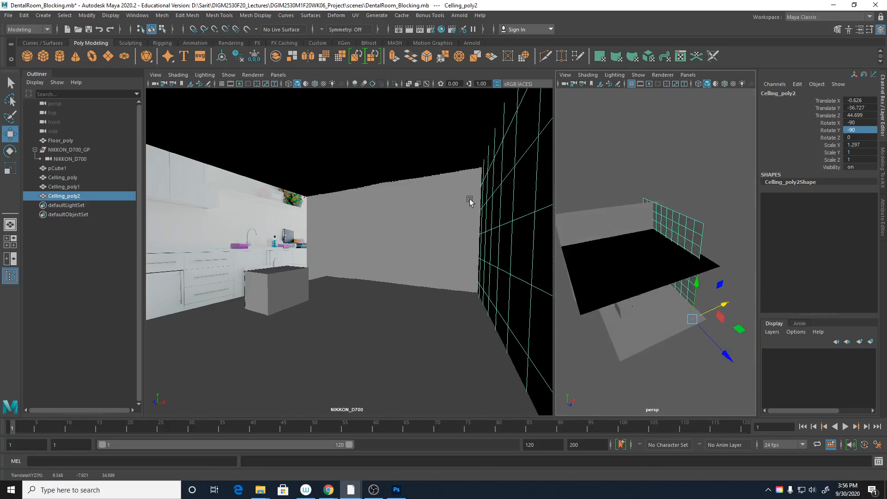
Turn on X-ray shading in the camera view and adjust the side wall to about -28.1 in Y and 52 in Z
click(288, 84)
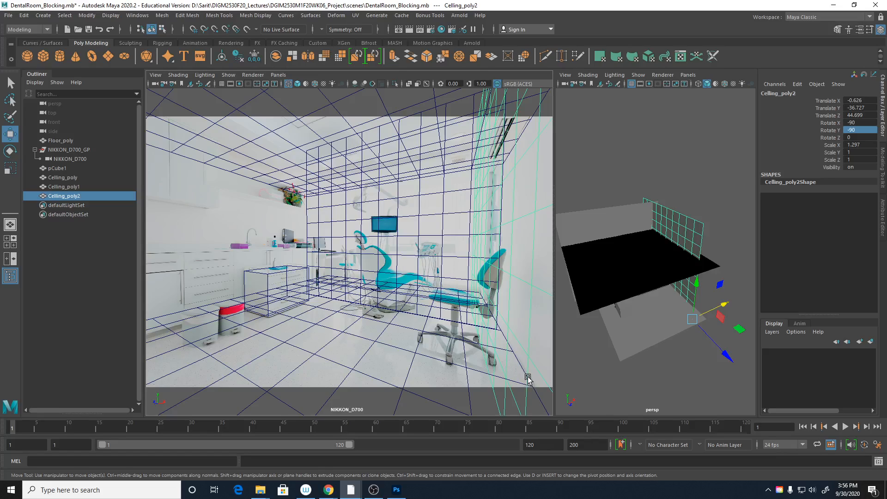
key(5)
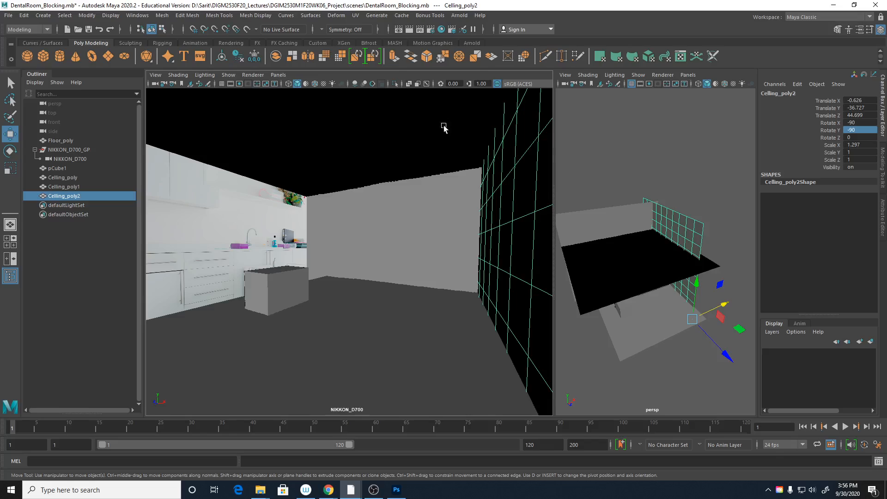
click(409, 87)
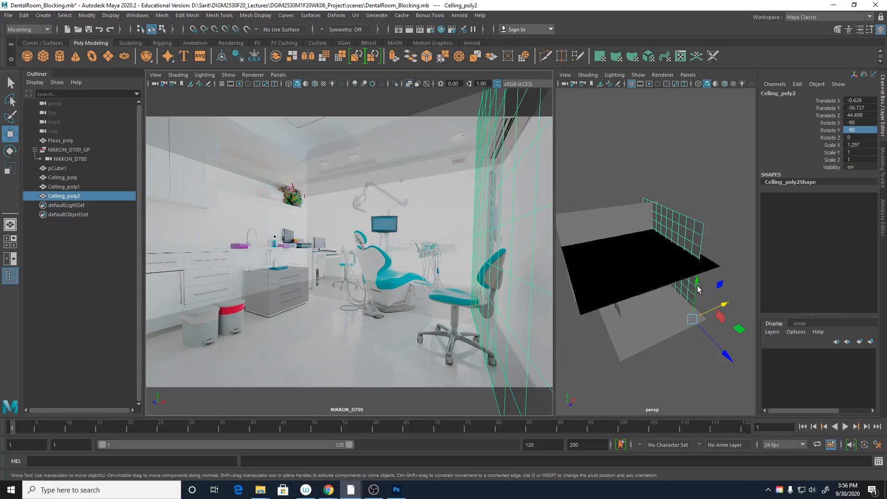
drag(697, 287, 700, 273)
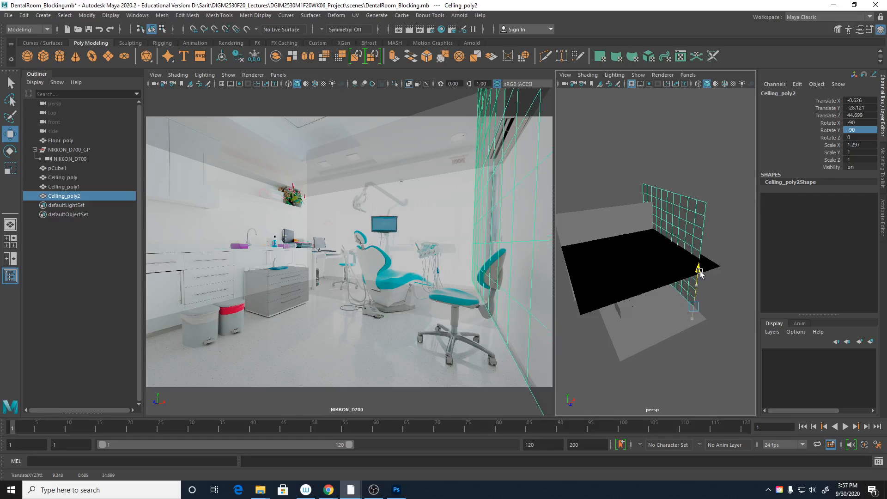
alt+drag(691, 329, 659, 362)
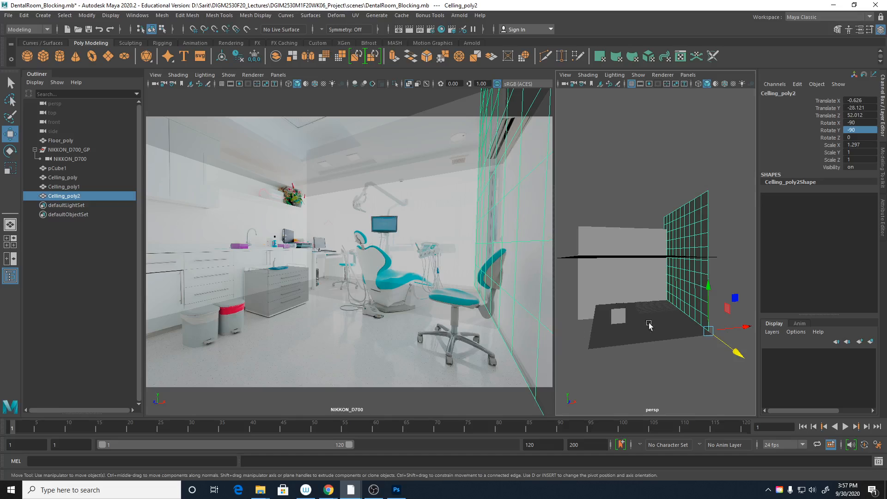
Duplicate the side wall across the room to a Translate X of about -43.8 as the cabinet-side wall
shift+drag(747, 329, 728, 333)
drag(657, 340, 651, 362)
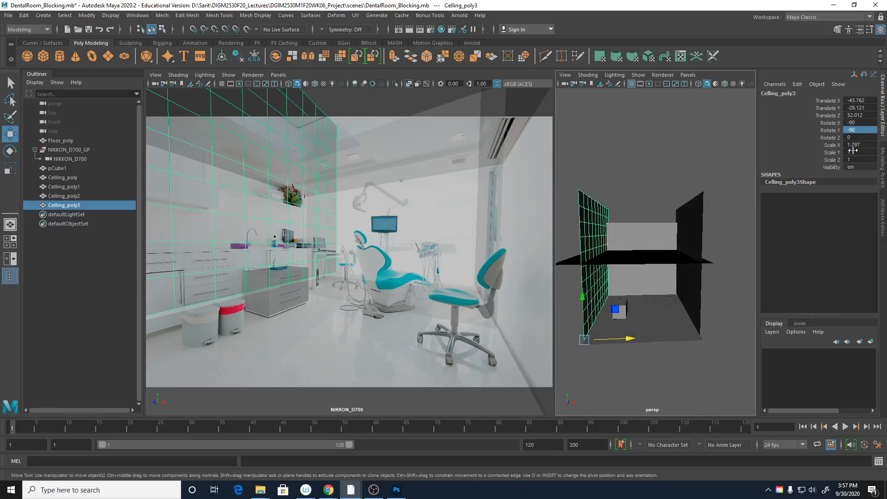
Try to flip the cabinet-side wall by setting its Scale X to -1.297, and undo the change
alt+drag(642, 410, 684, 354)
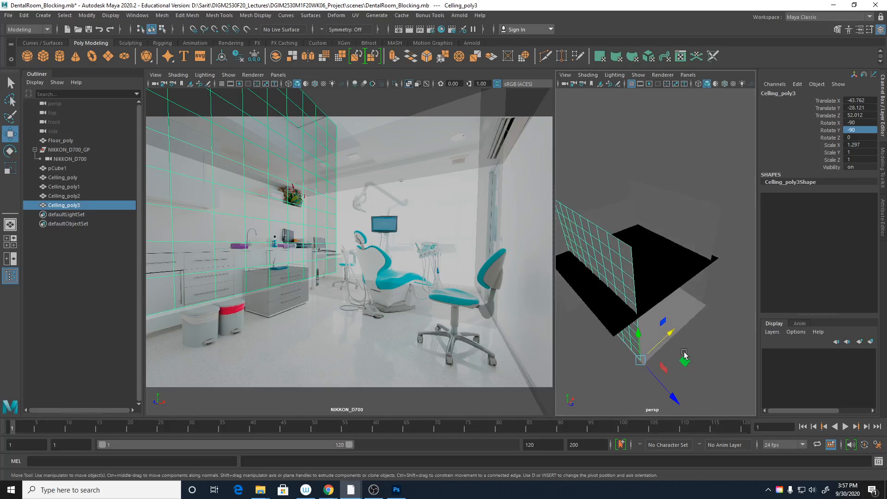
double_click(850, 145)
key(Return)
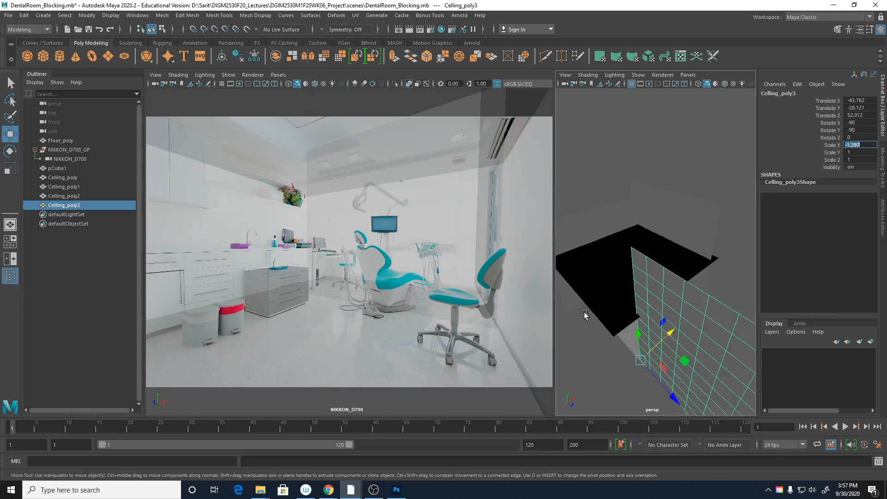
key(ctrl+z)
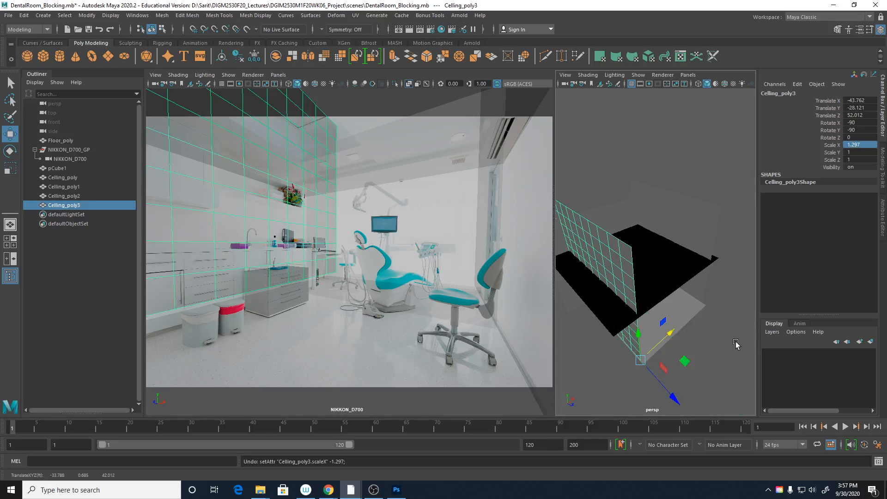
alt+drag(737, 344, 744, 305)
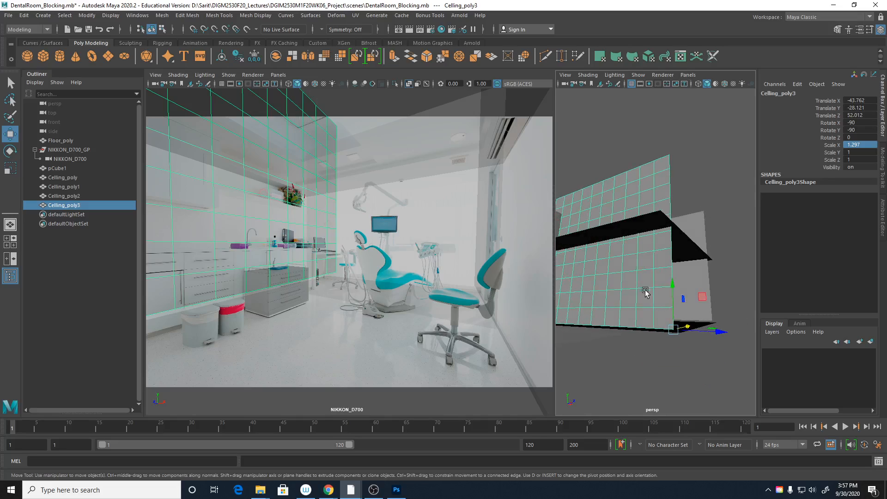
Lower the cabinet-side wall to a Translate Y of about -28.8
alt+right_drag(695, 291, 697, 259)
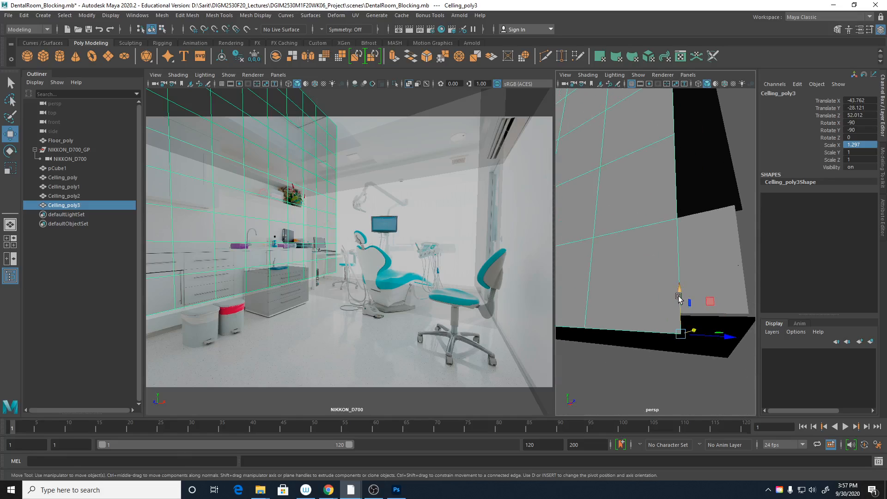
drag(679, 289, 680, 307)
alt+right_drag(692, 301, 578, 282)
alt+drag(676, 296, 590, 322)
alt+right_drag(590, 323, 730, 308)
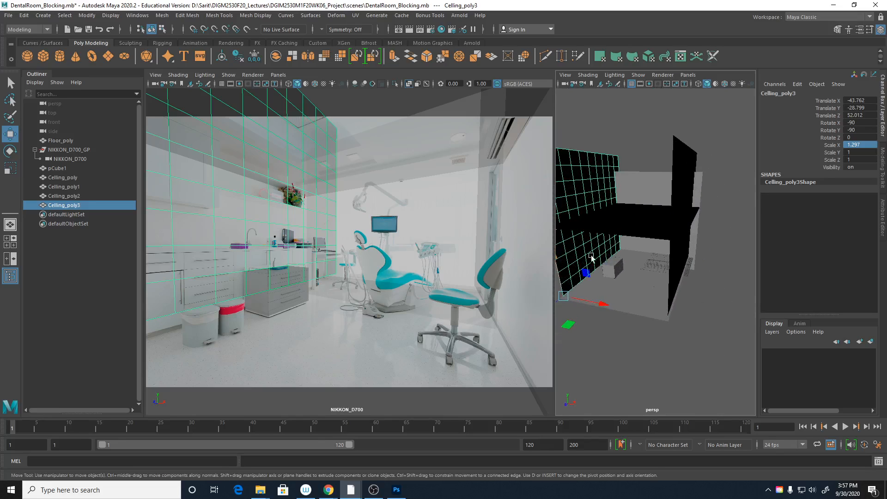
Freeze the cabinet-side wall's transformations and flip the wall by setting its Scale X to -1
click(87, 16)
click(99, 49)
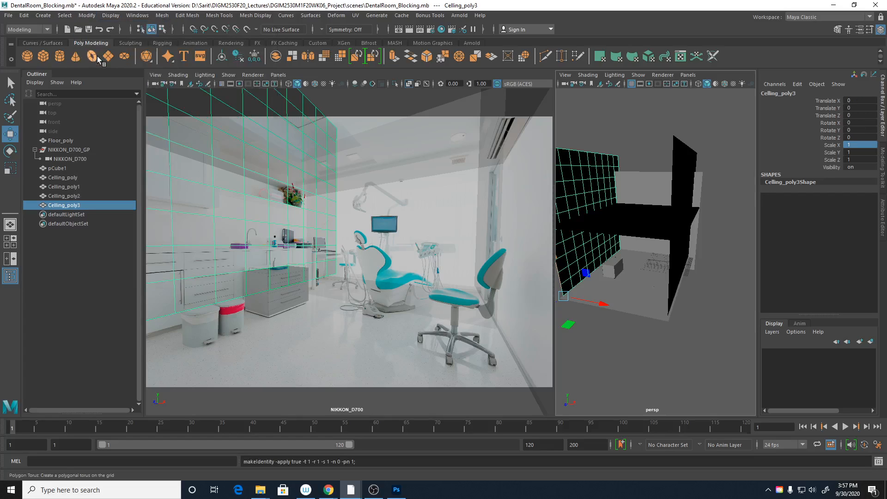
double_click(851, 145)
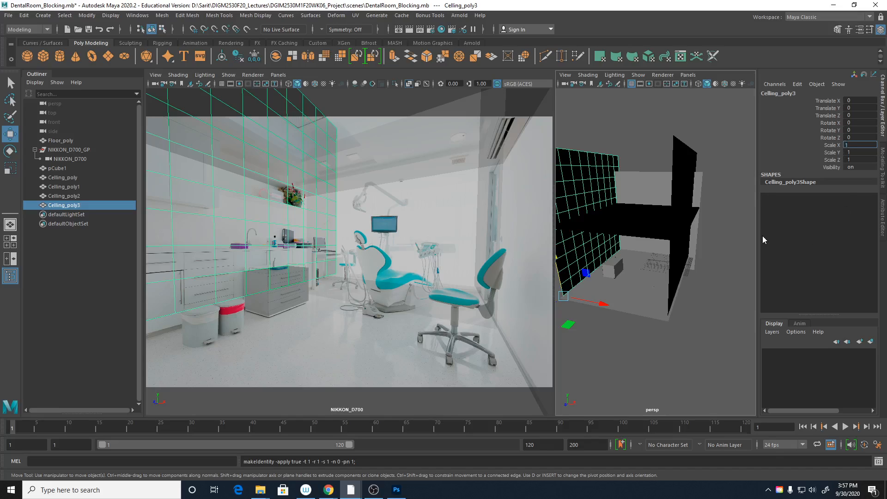
text(-1)
key(Return)
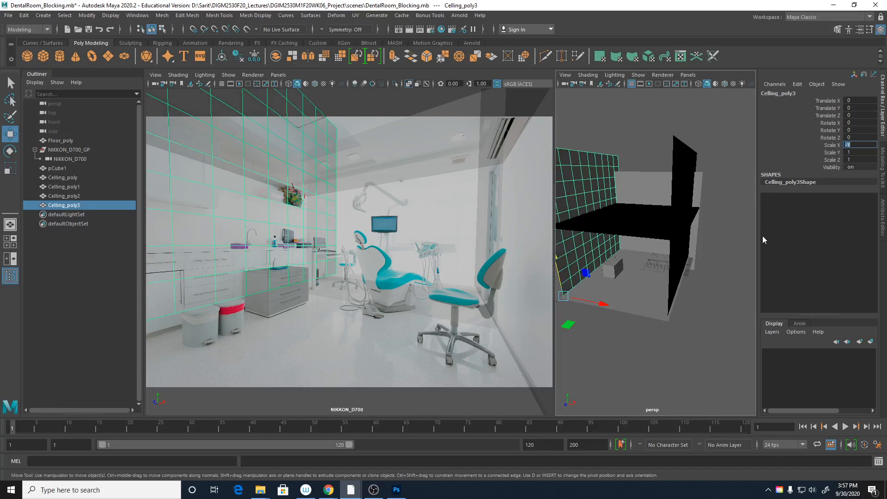
Freeze the flipped cabinet-side wall's transformations
alt+drag(622, 327, 681, 321)
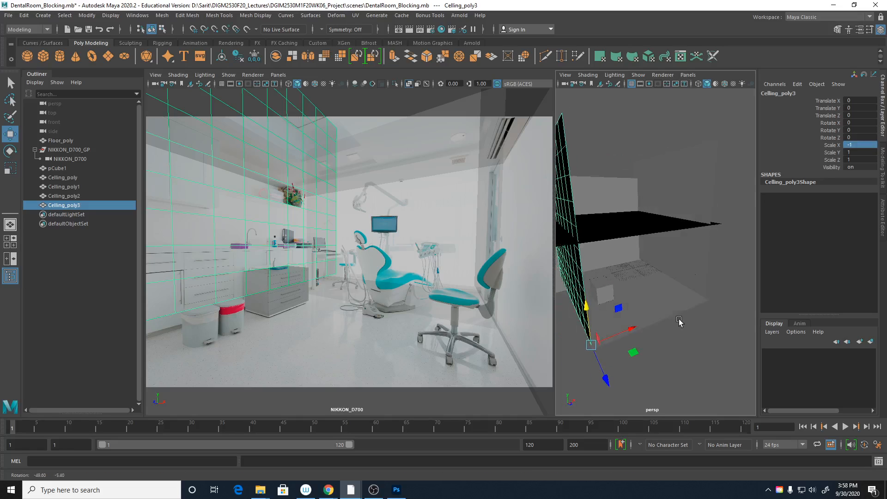
click(88, 15)
click(116, 57)
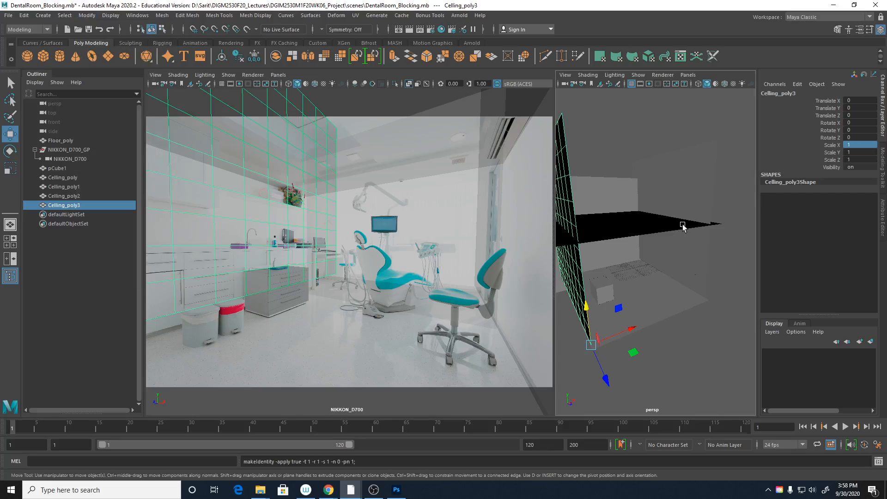
Freeze the transformations of the back wall behind the dental chair
alt+right_drag(683, 231, 569, 211)
alt+drag(568, 211, 614, 253)
alt+right_drag(614, 254, 777, 279)
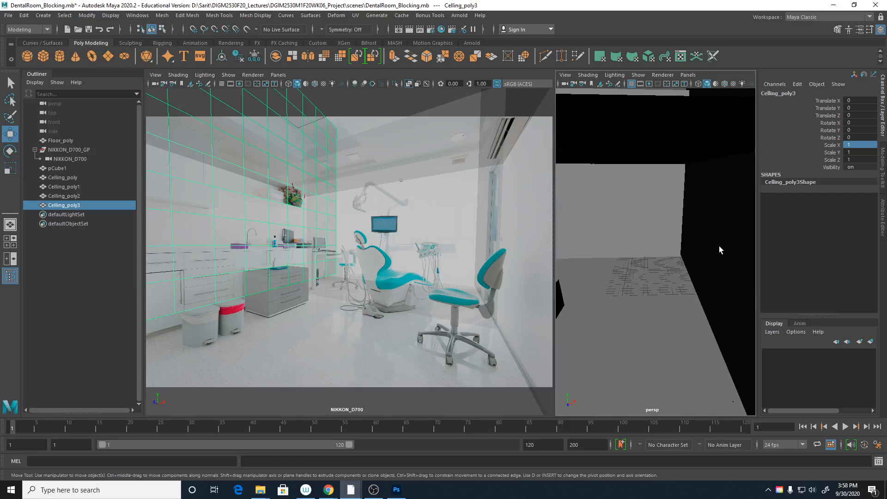
alt+right_drag(718, 248, 634, 211)
click(636, 174)
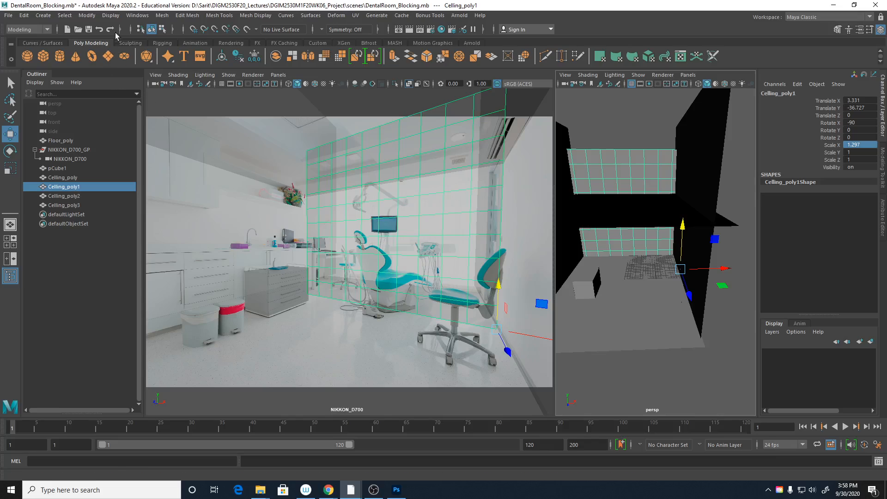
click(87, 15)
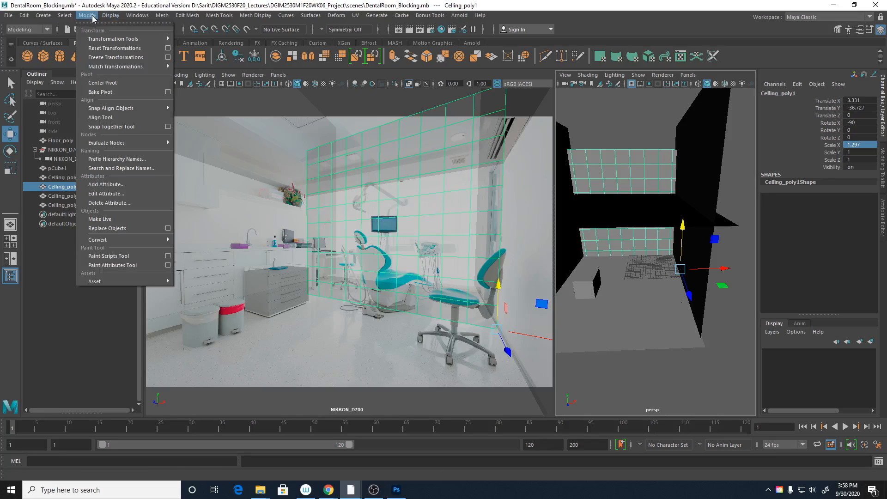
click(106, 57)
key(Tab)
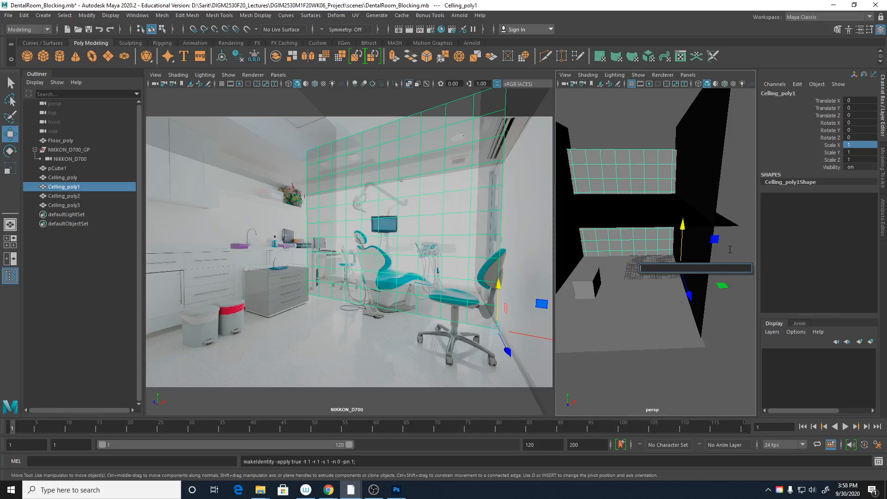
click(734, 271)
alt+right_drag(707, 291, 630, 260)
mouse_move(658, 317)
alt+mouse_down()
mouse_move(677, 292)
mouse_move(641, 309)
mouse_move(637, 335)
mouse_move(720, 318)
mouse_move(727, 300)
mouse_move(653, 314)
alt+mouse_up()
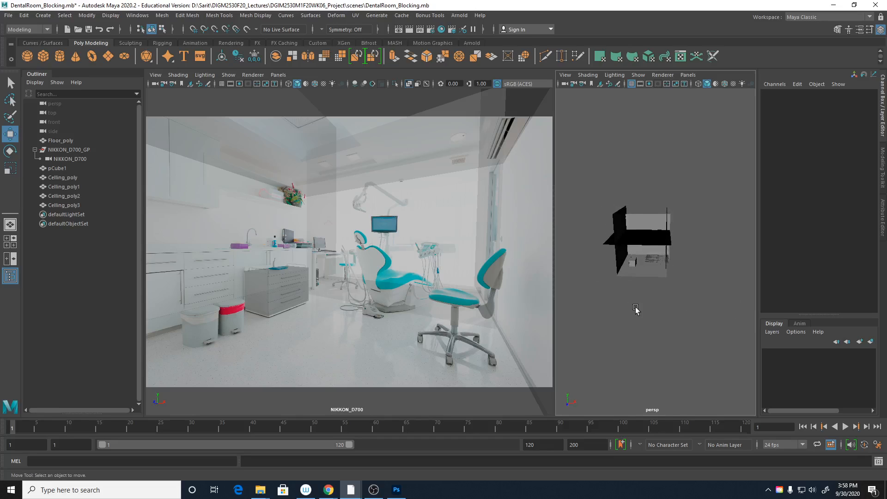
alt+right_drag(636, 309, 668, 223)
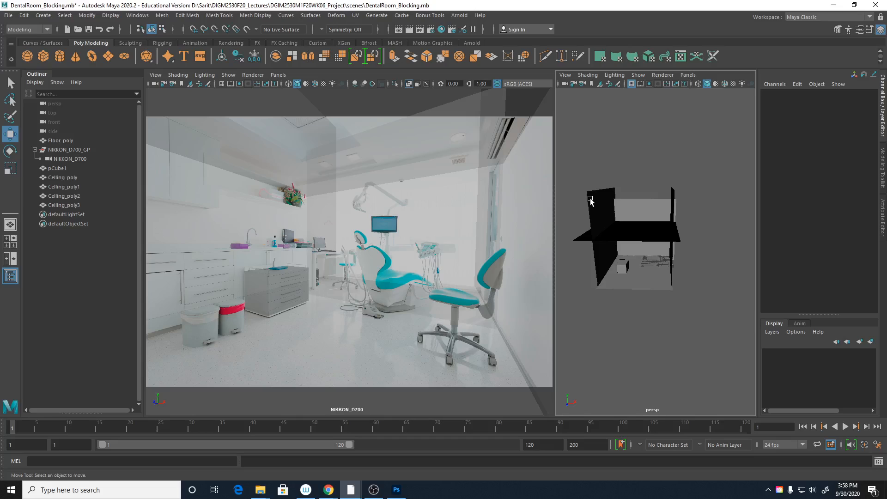
drag(569, 182, 698, 240)
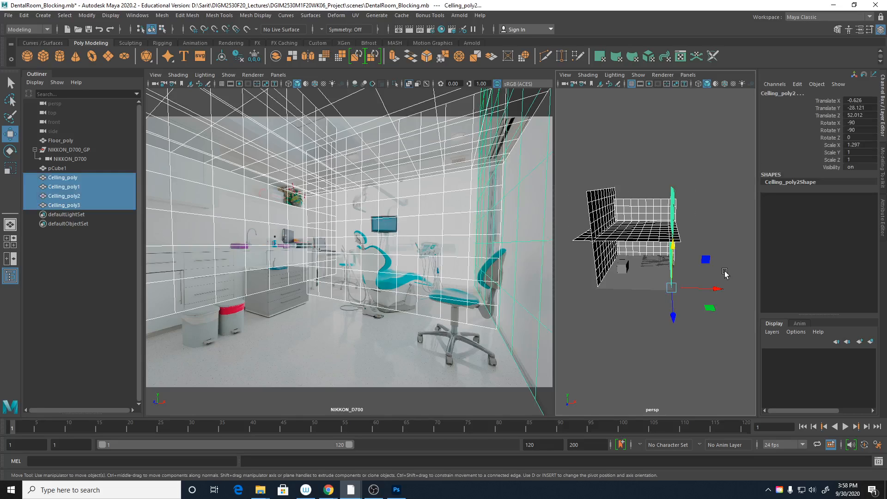
click(705, 290)
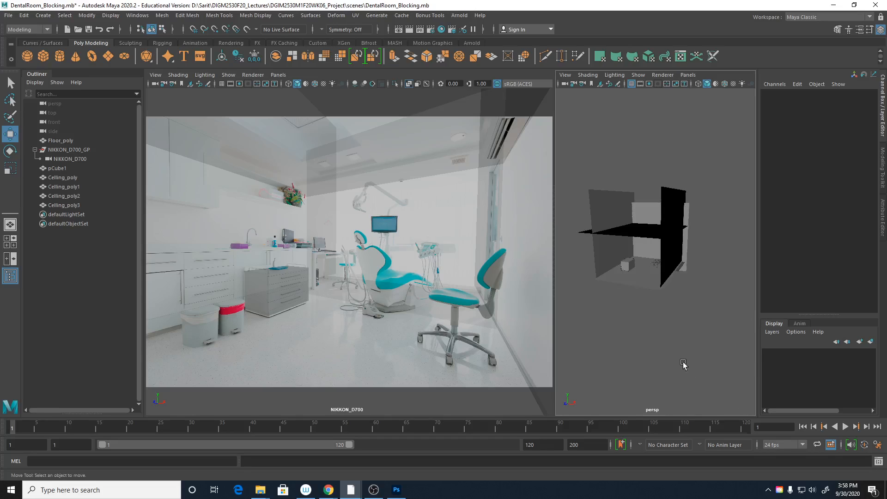
Rename the cabinet-side, back and window-side wall planes together using the name Wall_poly2
click(609, 208)
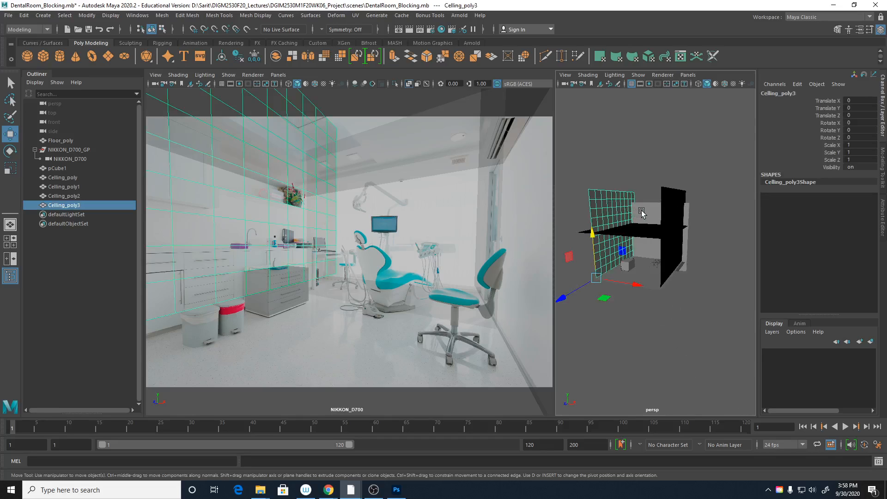
shift+click(644, 208)
shift+click(668, 198)
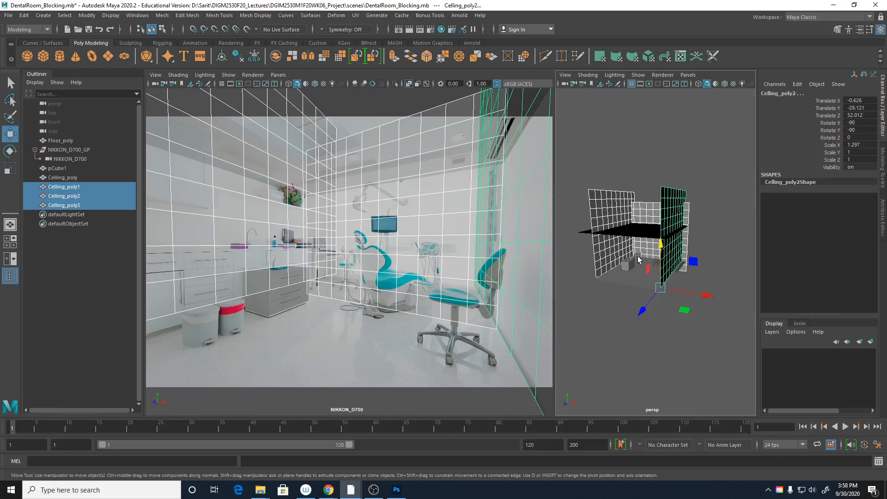
click(483, 29)
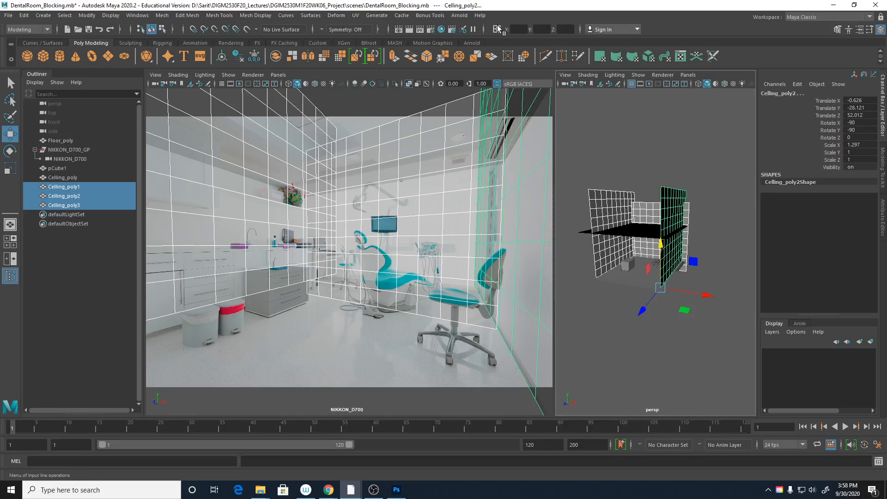
click(498, 30)
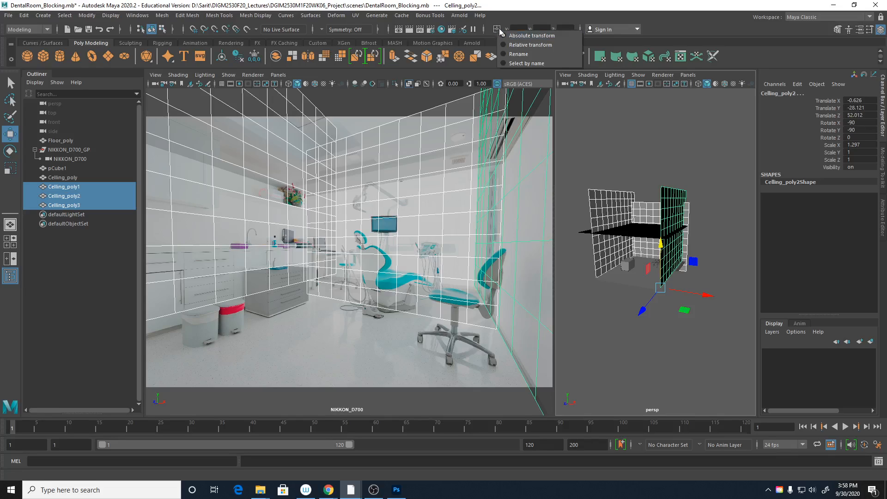
click(505, 56)
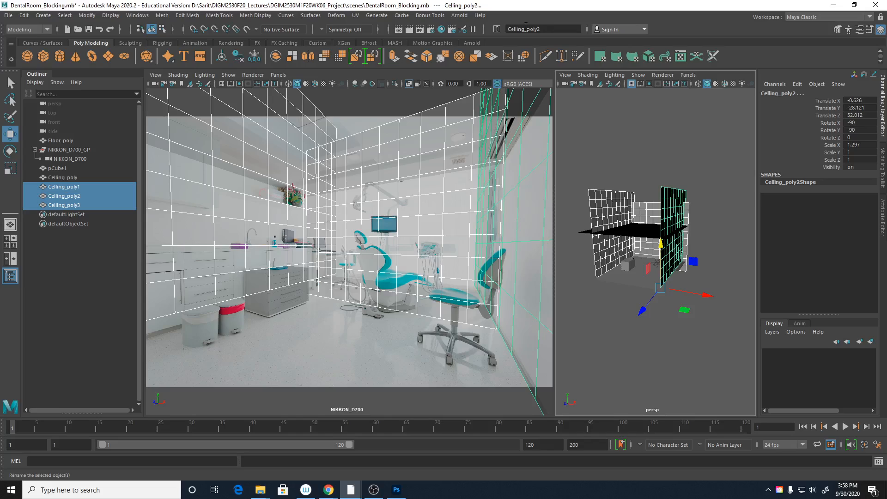
drag(525, 28, 513, 28)
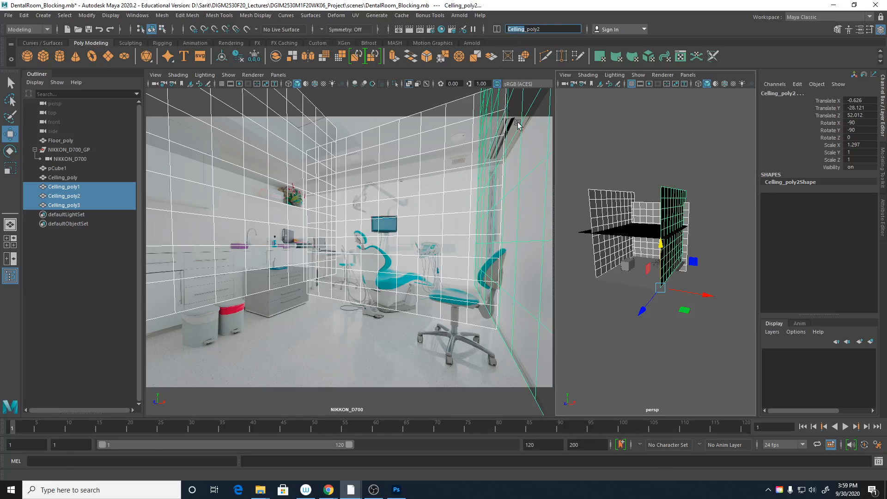
text(e)
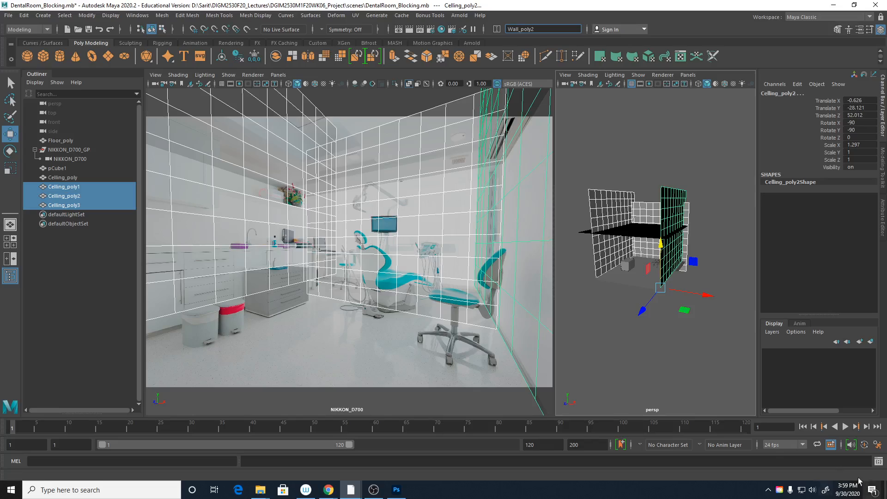
click(563, 30)
key(Return)
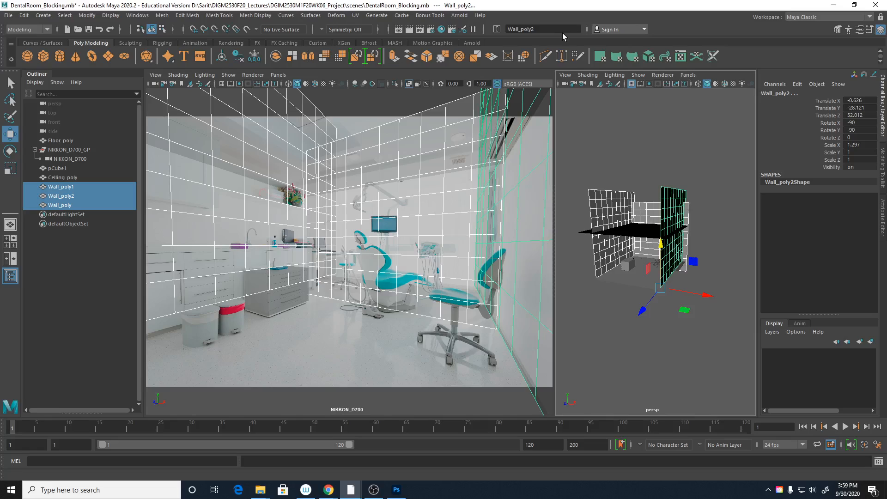
Check each wall's transform values and freeze the transformations of the window-side wall, Wall_poly2
click(734, 195)
click(645, 211)
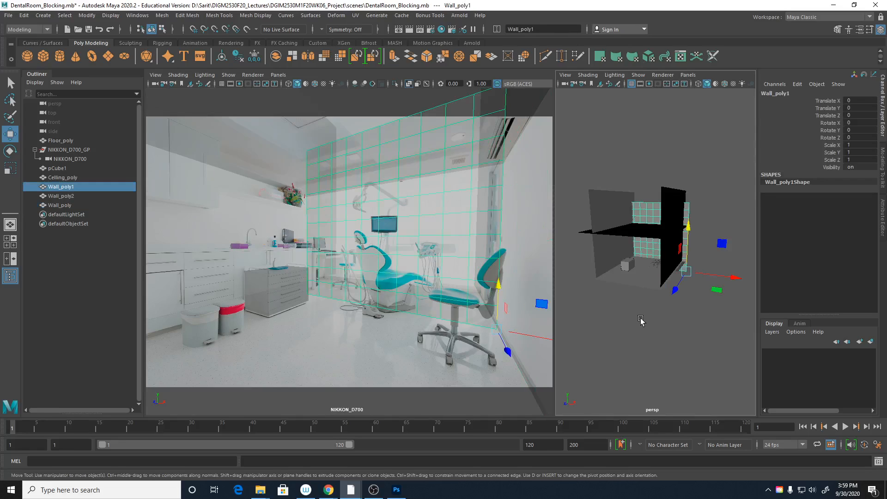
click(607, 206)
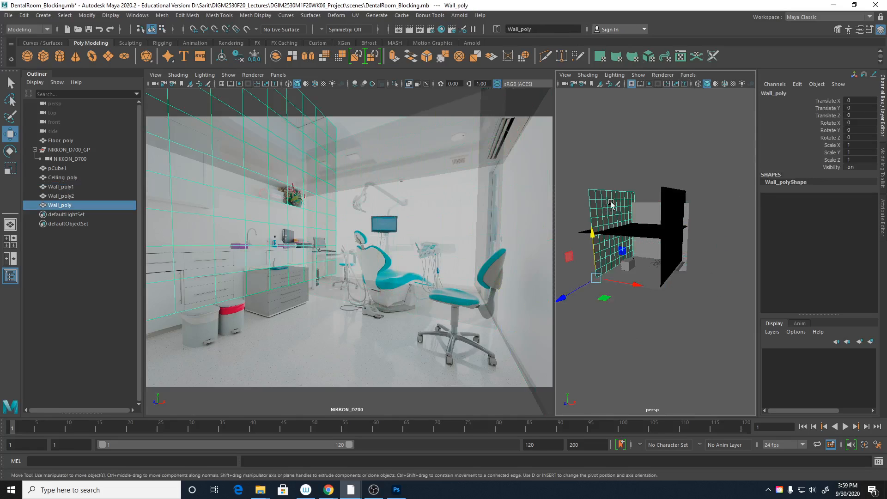
click(666, 198)
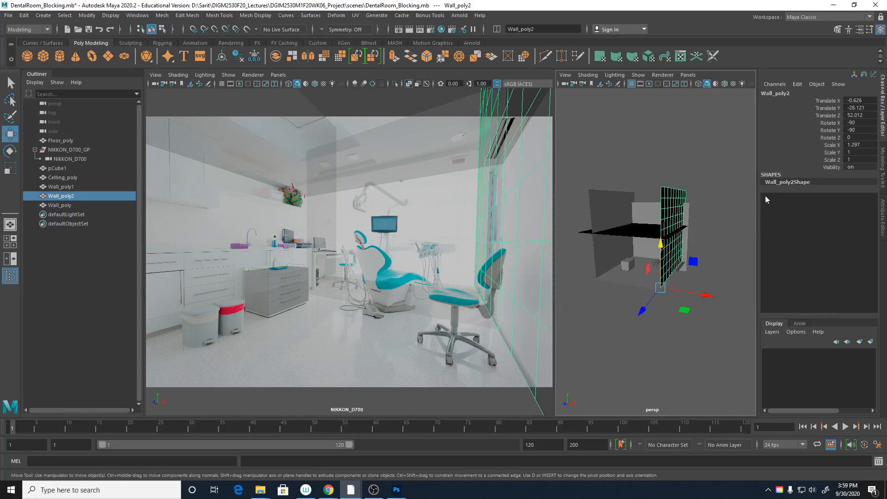
click(640, 204)
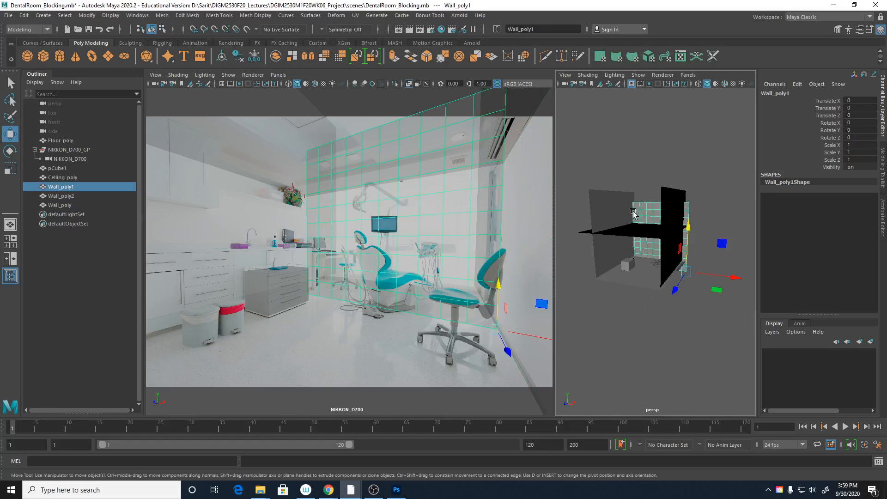
click(671, 192)
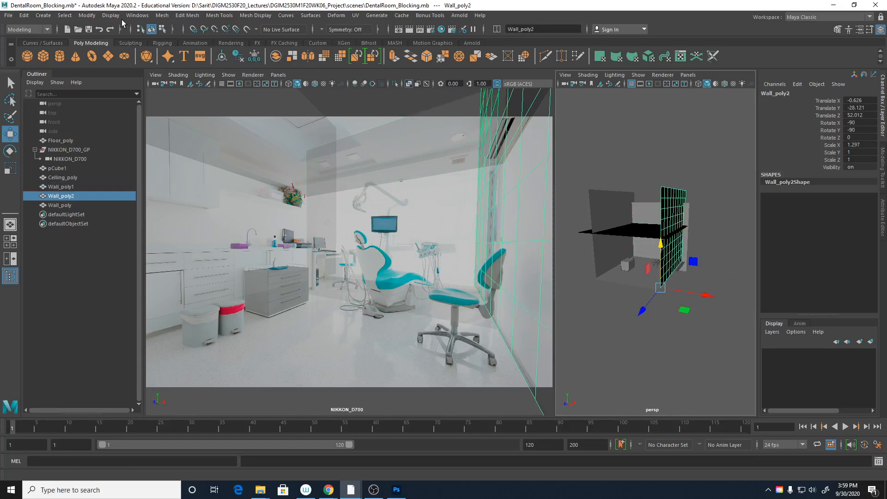
click(91, 15)
click(99, 57)
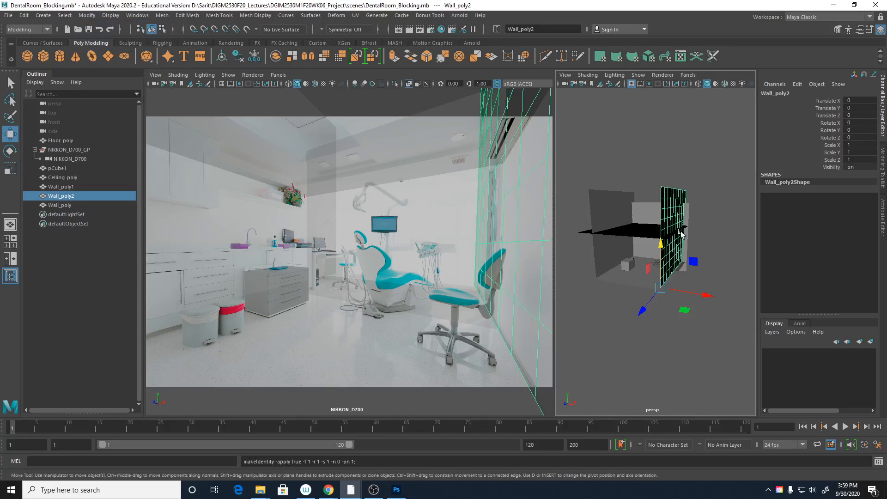
click(708, 170)
Duplicate the cabinet cube and move the copy to about -28.7 in X and 34.4 in Z as the wall-side cabinet
mouse_move(666, 290)
alt+mouse_down()
mouse_move(667, 303)
mouse_move(708, 297)
mouse_move(685, 309)
mouse_move(680, 291)
mouse_move(713, 292)
mouse_move(659, 290)
mouse_move(671, 290)
alt+mouse_up()
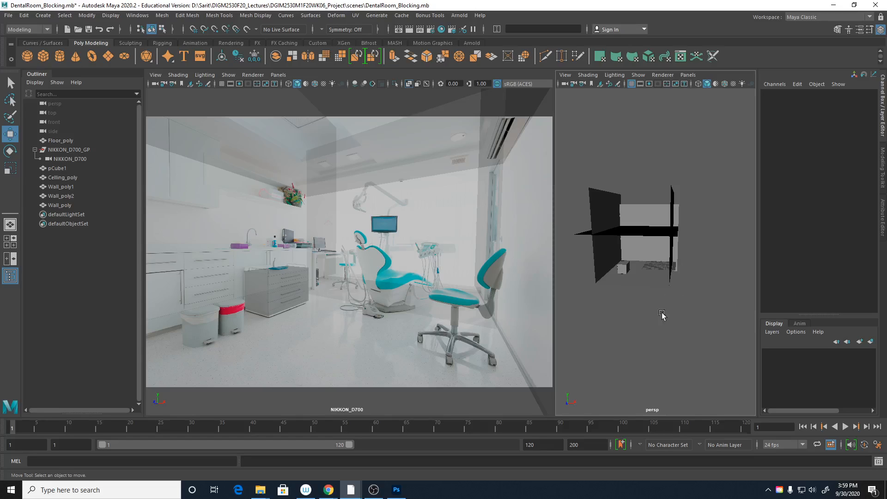
click(263, 302)
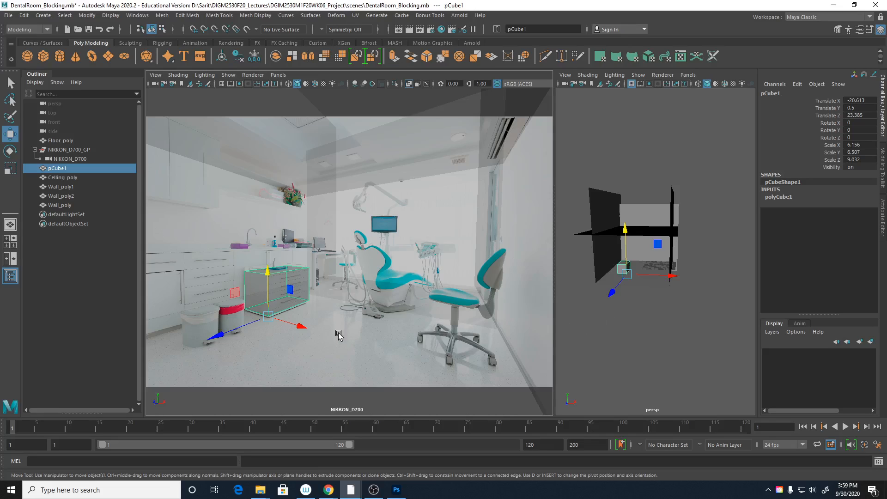
alt+drag(640, 303, 615, 312)
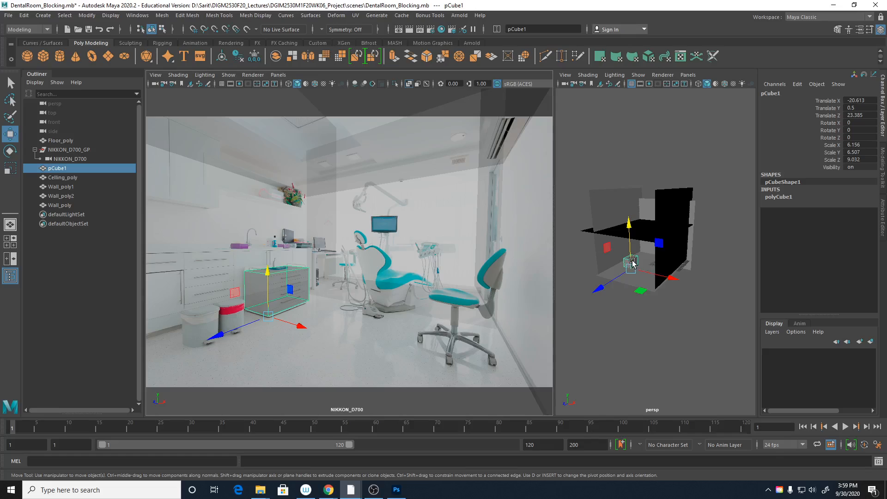
key(ctrl+d)
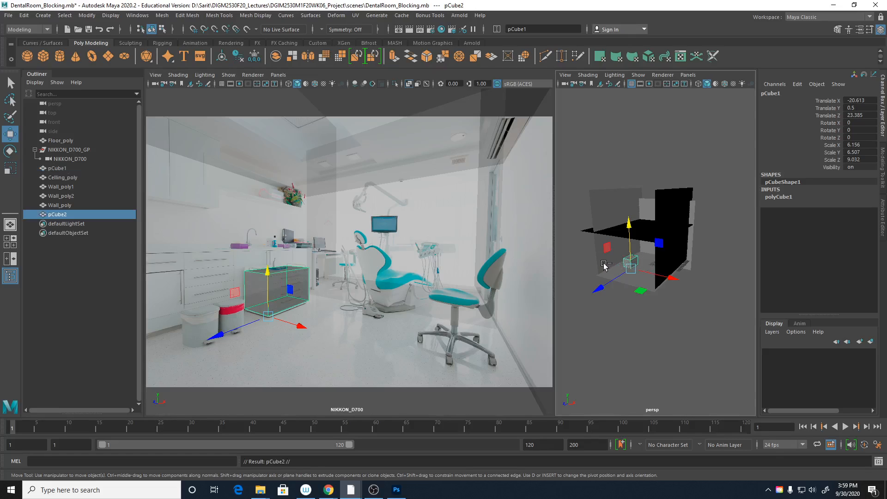
drag(302, 327, 25, 332)
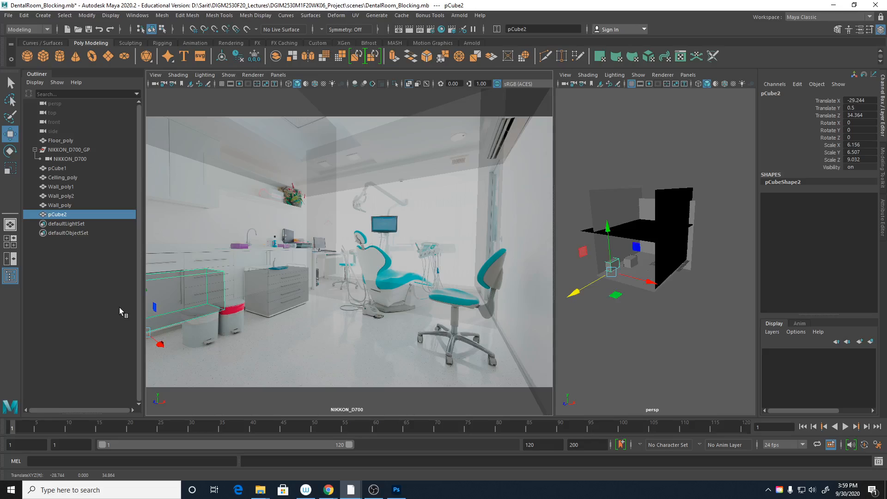
drag(160, 344, 161, 348)
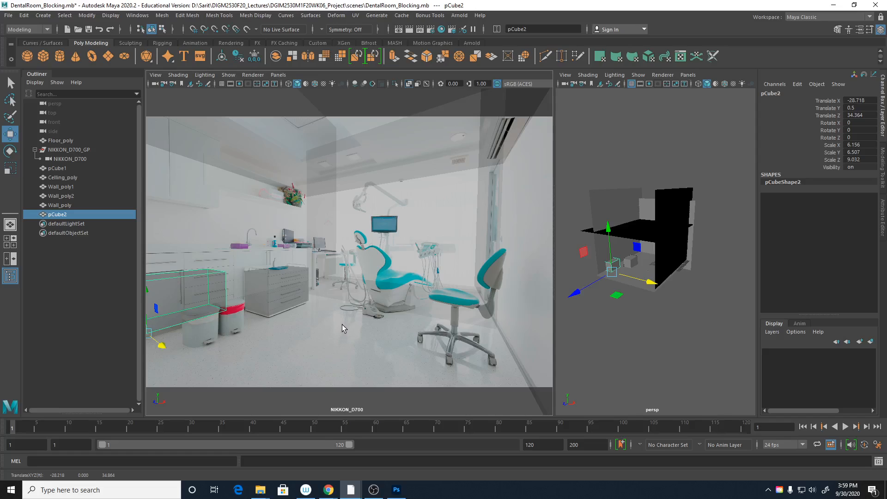
Scale the wall-side cabinet copy to about 5.28 in X, 9.8 in Y and 29.6 in Z along the counter
key(r)
drag(161, 345, 158, 339)
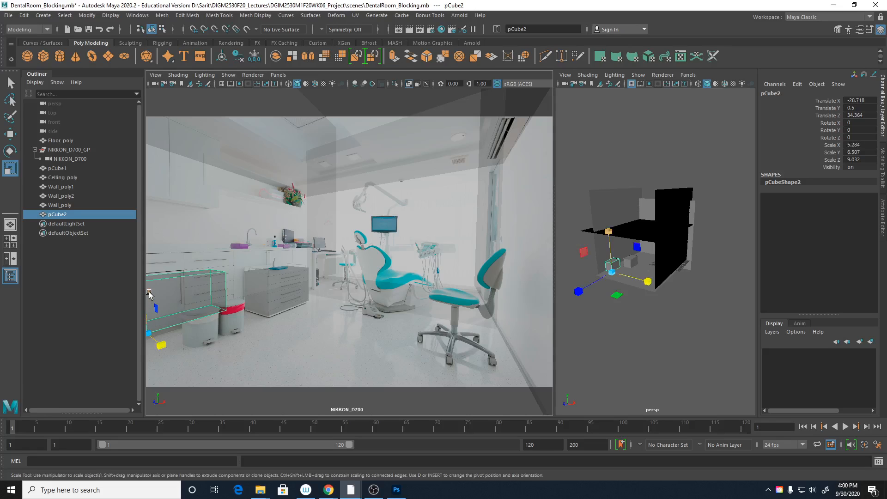
drag(148, 298, 151, 271)
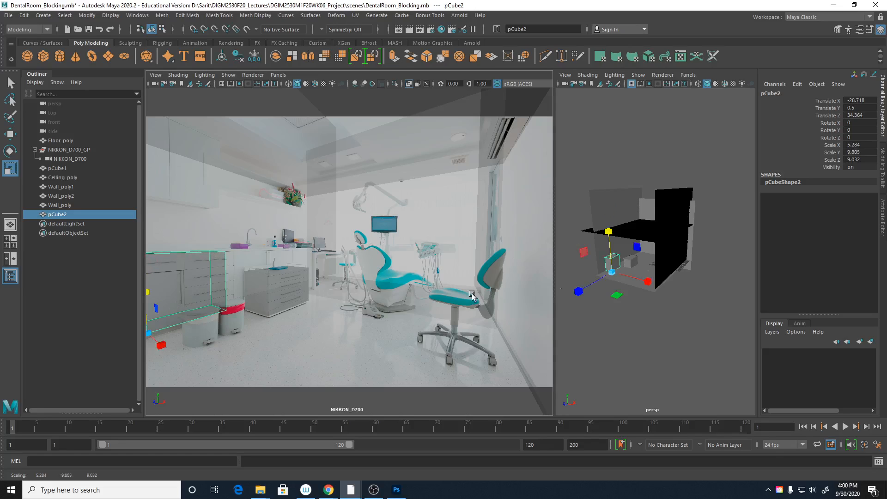
drag(577, 293, 442, 297)
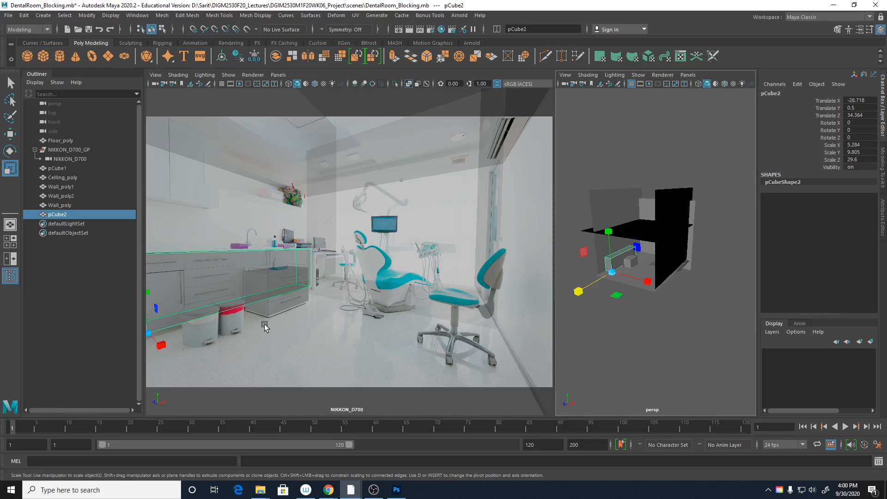
click(660, 364)
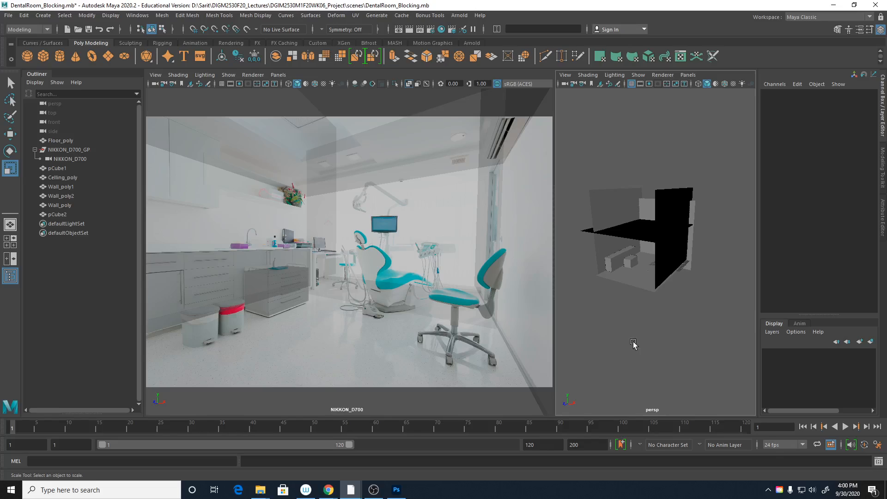
Unlock the Translate X, Y and Z channels of the NIKKON_D700 camera
click(83, 159)
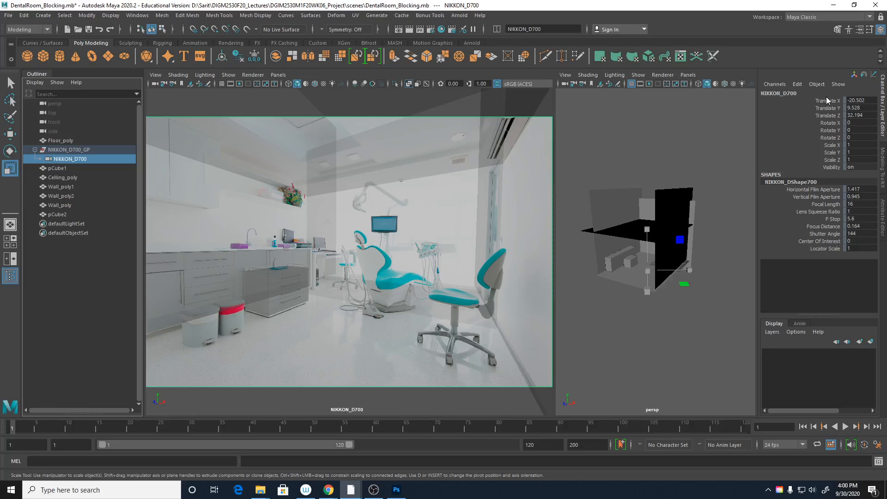
drag(827, 99, 828, 118)
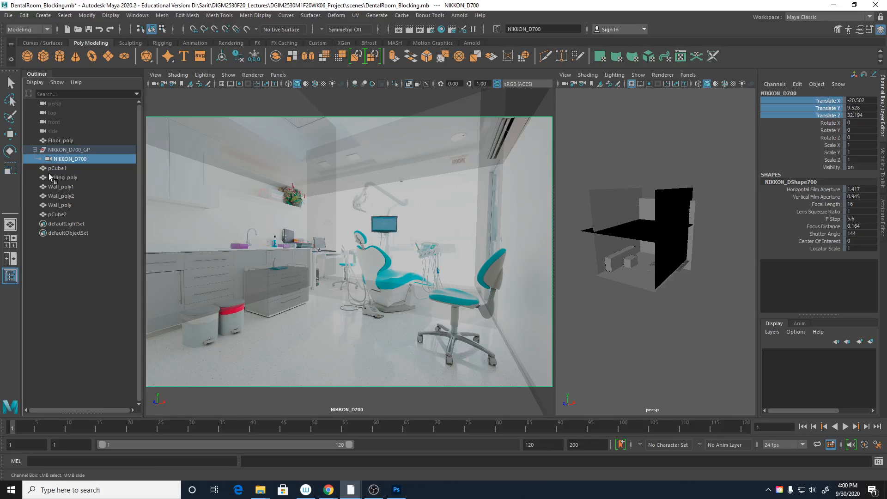
right_click(835, 115)
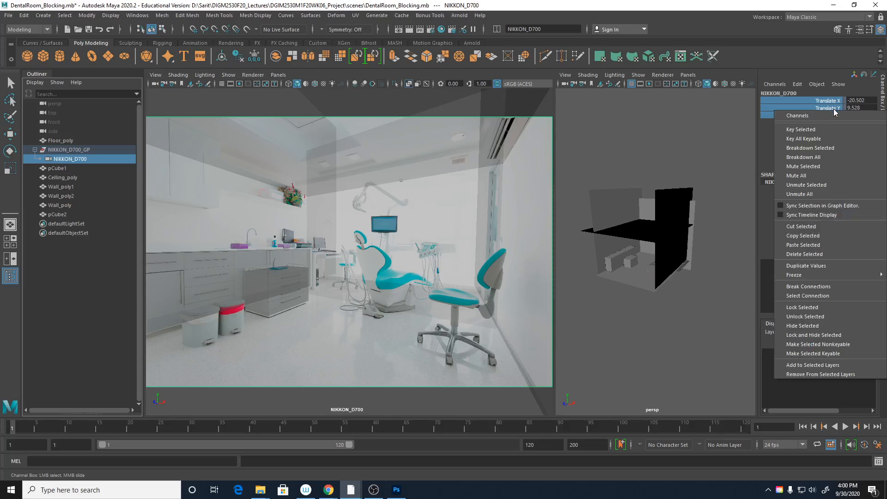
click(813, 316)
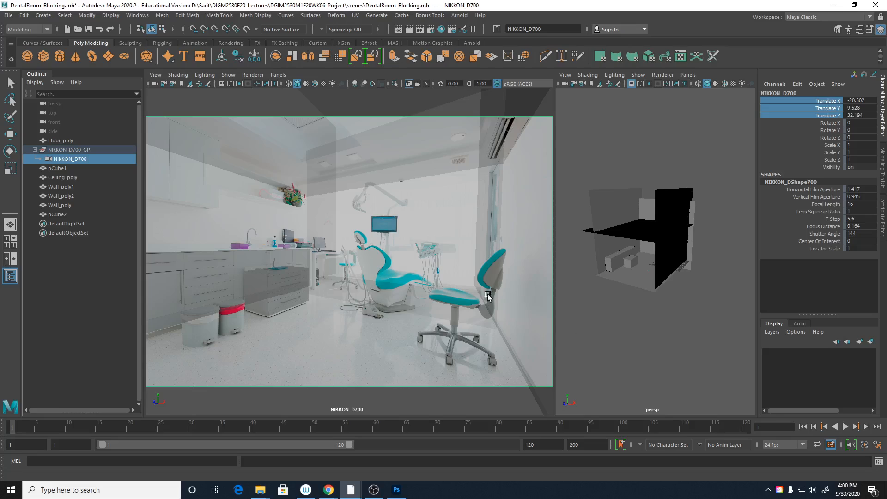
Raise the NIKKON_D700 camera to about 9.79 in Y and lock its translate channels
key(w)
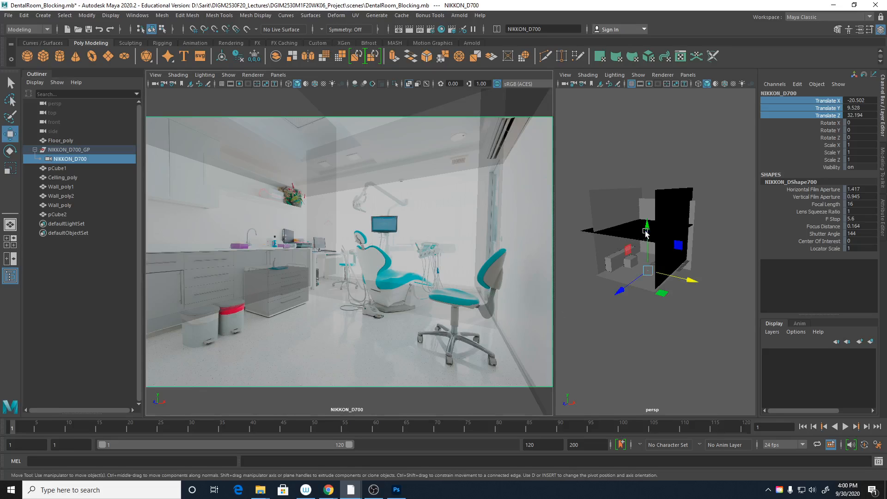
drag(645, 233, 645, 232)
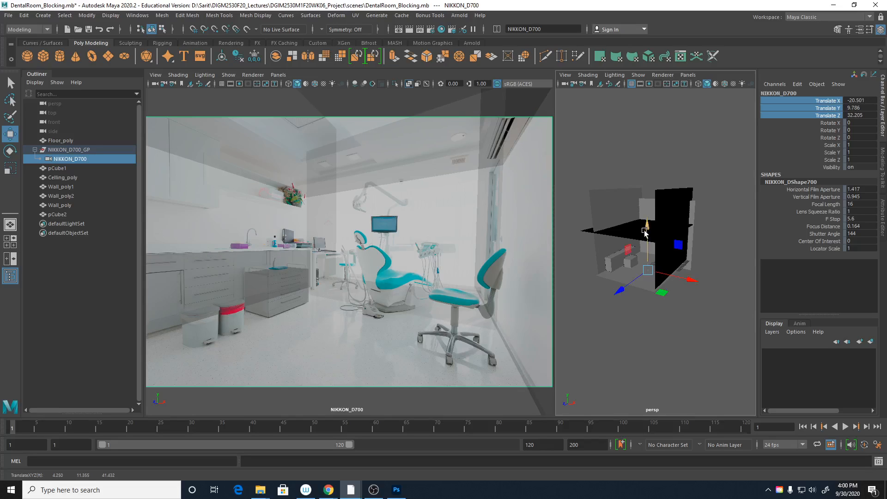
right_click(834, 116)
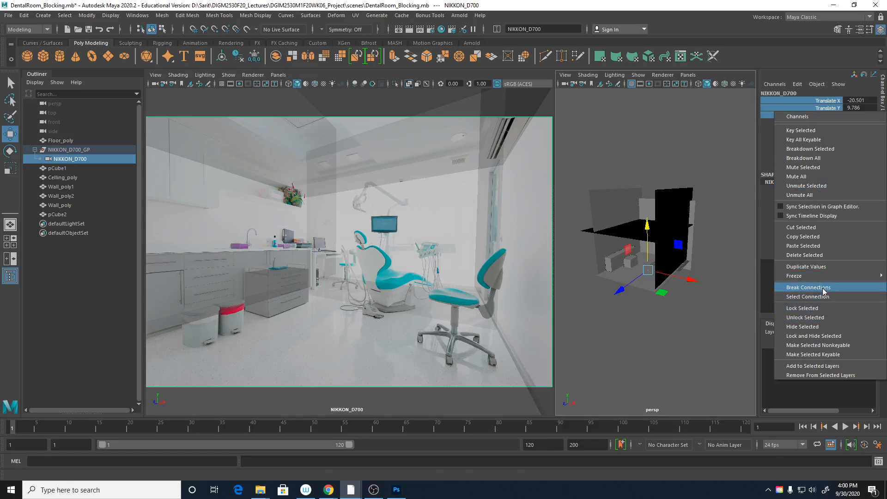
click(818, 308)
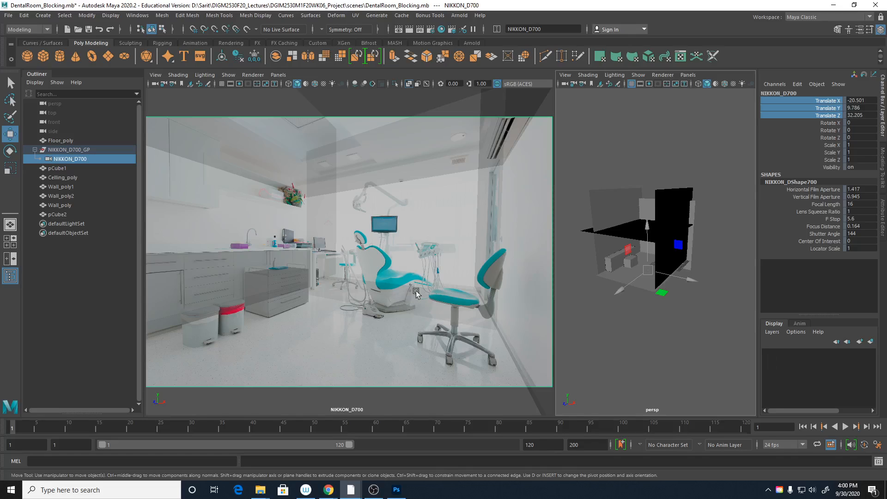
Scale the wall-side cabinet's height to about 10.24 in Y to match the counter in the photo
click(261, 256)
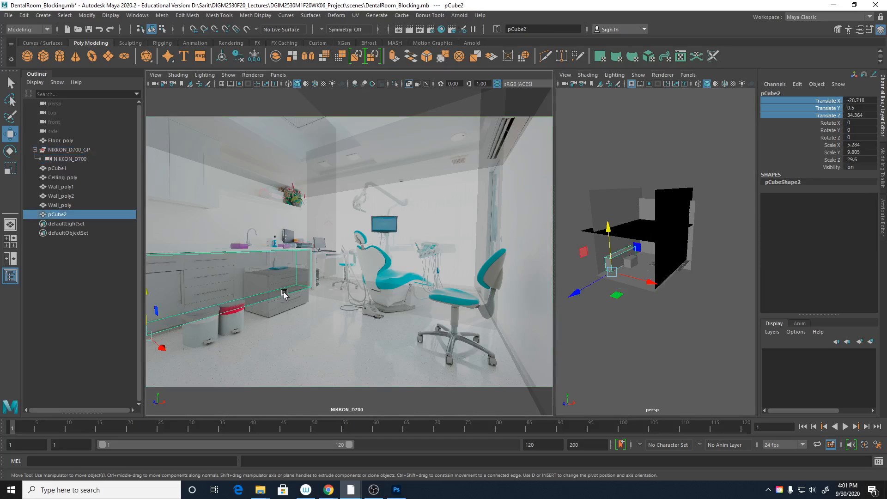
key(r)
drag(149, 293, 148, 295)
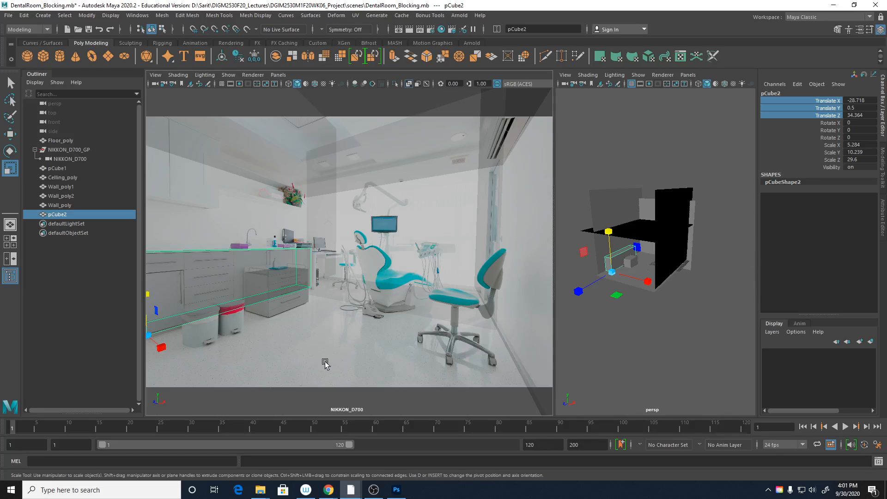
Duplicate the freestanding drawer cabinet cube and move the copy to about -20.37 in X and 32.74 in Z, over the grey bin
click(272, 312)
key(ctrl+d)
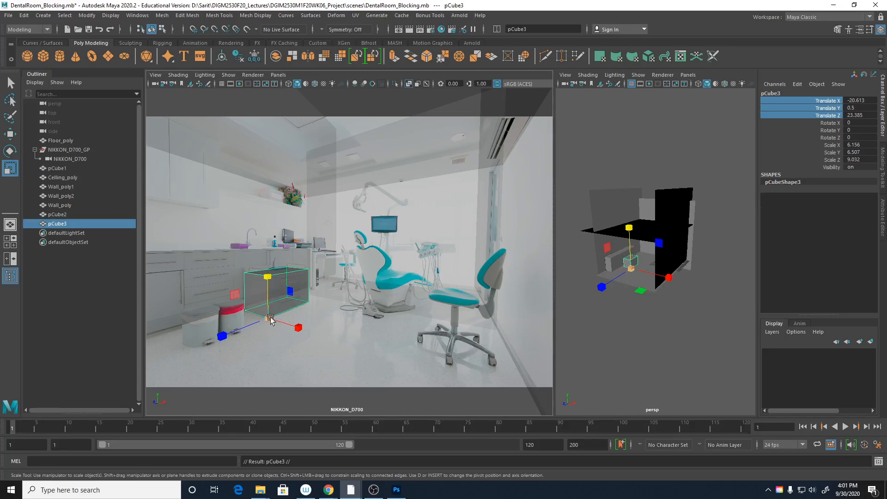
key(w)
drag(221, 340, 82, 373)
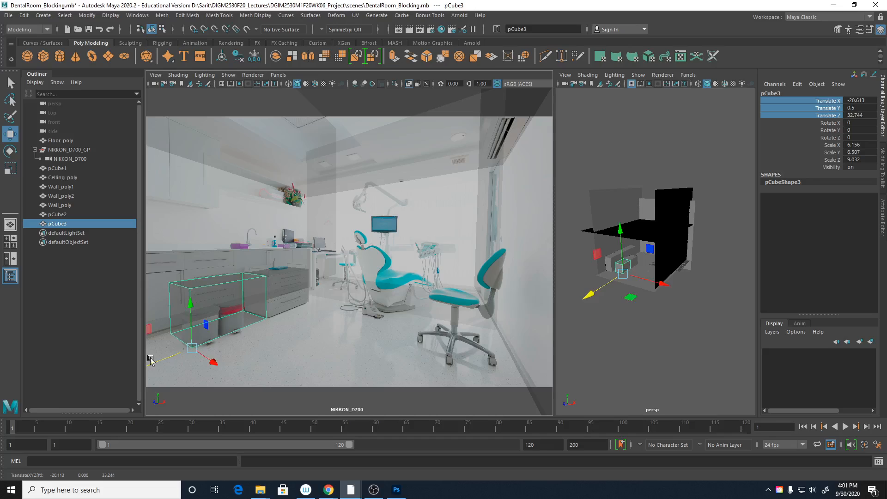
drag(212, 364, 214, 367)
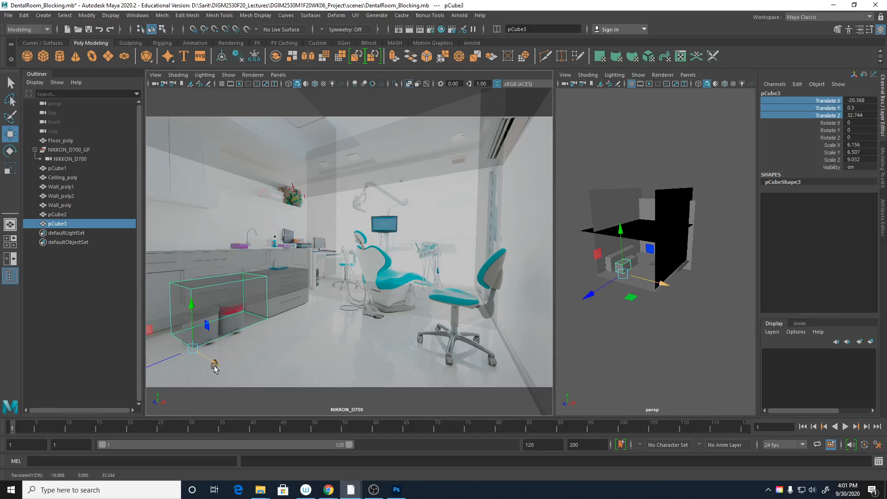
Scale the copied cube to about 2.81 in X, 3.42 in Y and 2.45 in Z to fit the grey bin
key(r)
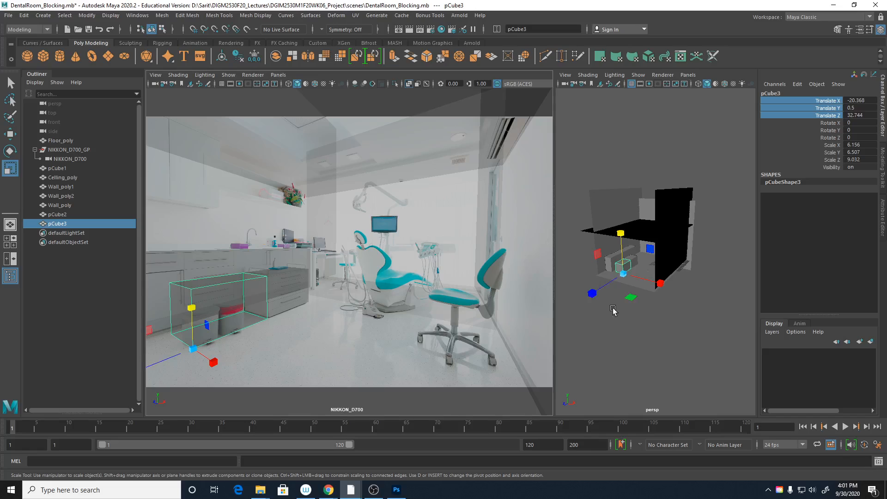
drag(591, 293, 631, 281)
drag(620, 234, 621, 259)
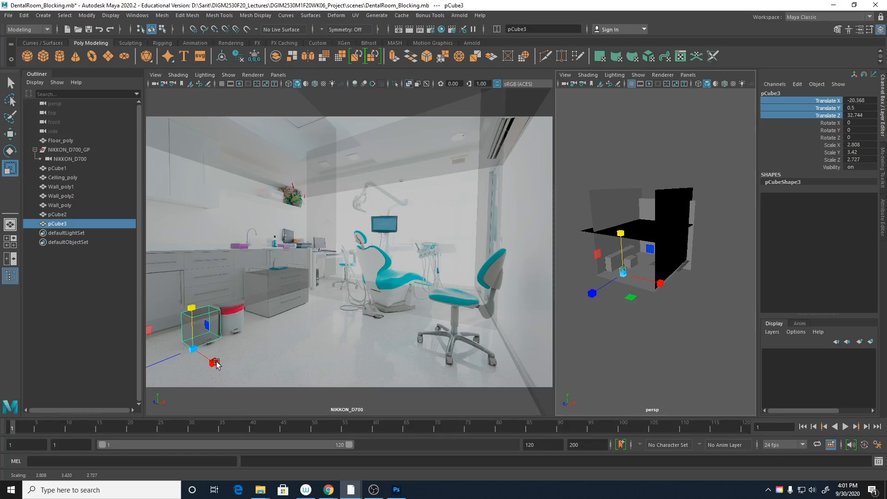
drag(593, 294, 599, 296)
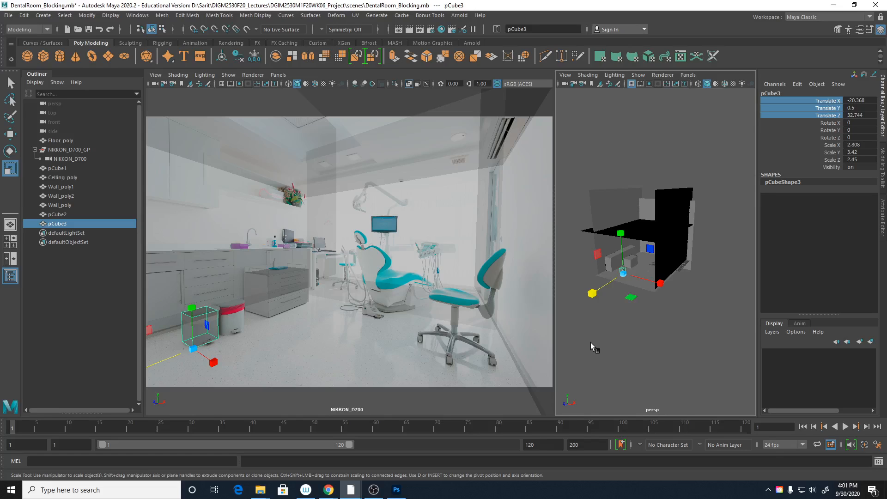
Duplicate the grey bin's cube and move the copy to about 29.3 in Z, over the red-lidded bin
key(ctrl+d)
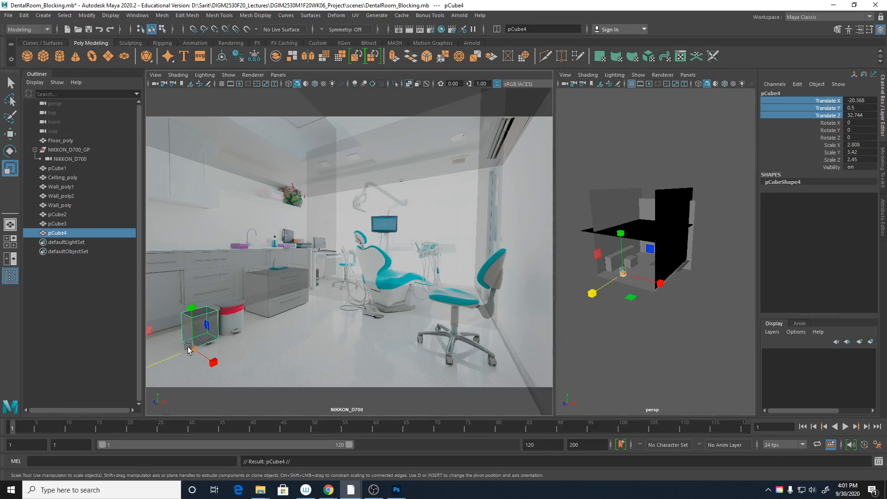
key(w)
drag(161, 363, 186, 351)
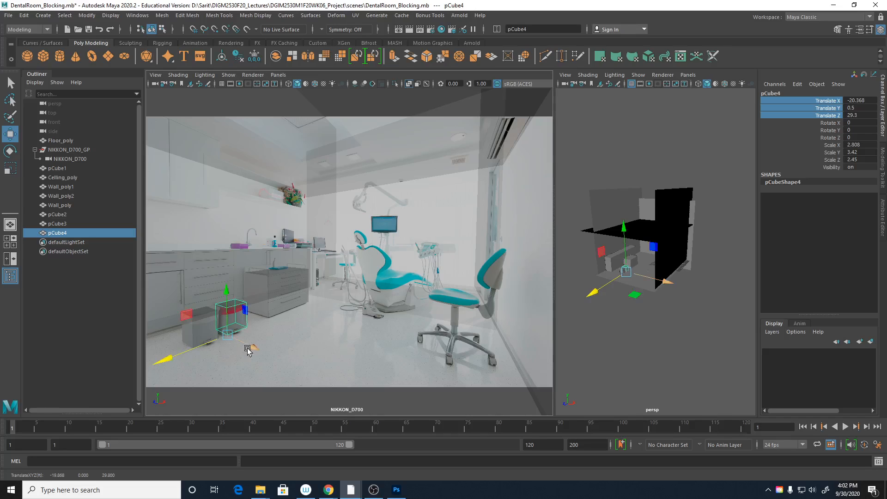
Scale the red-lidded bin's cube to about 2.17 in X, 3.5 in Y and 2.21 in Z
key(r)
drag(250, 348, 238, 343)
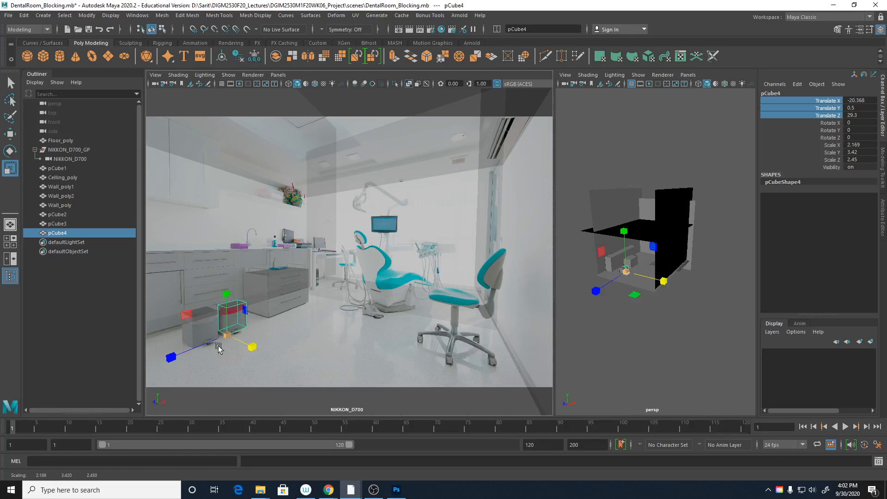
drag(175, 359, 174, 358)
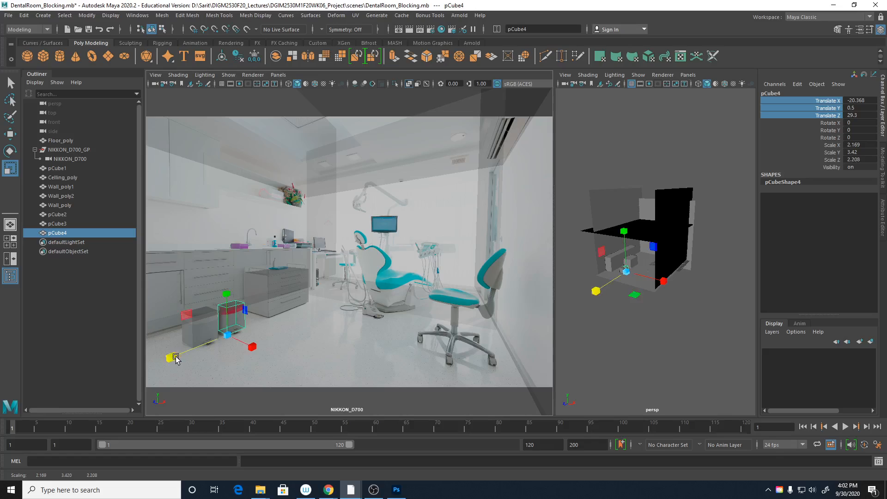
drag(225, 291, 226, 287)
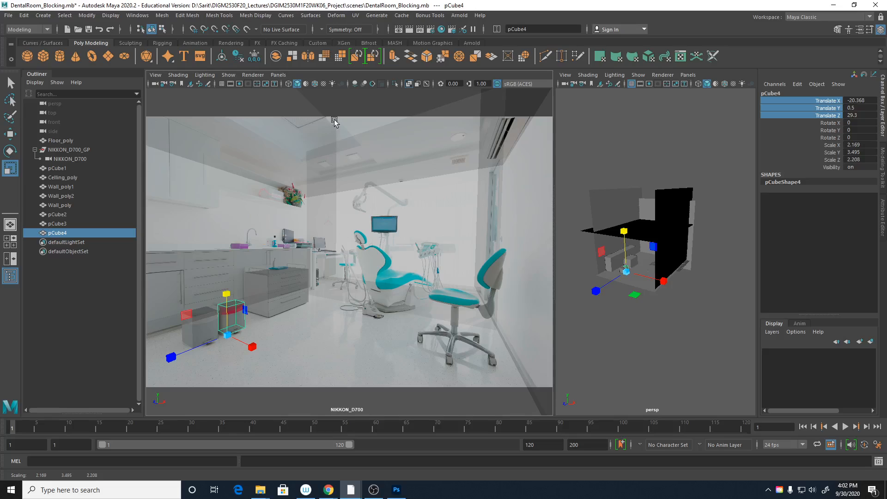
Examine the blocked-out room in the camera view with X-ray off and with wireframe on shaded, then restore plain X-ray shading
click(405, 89)
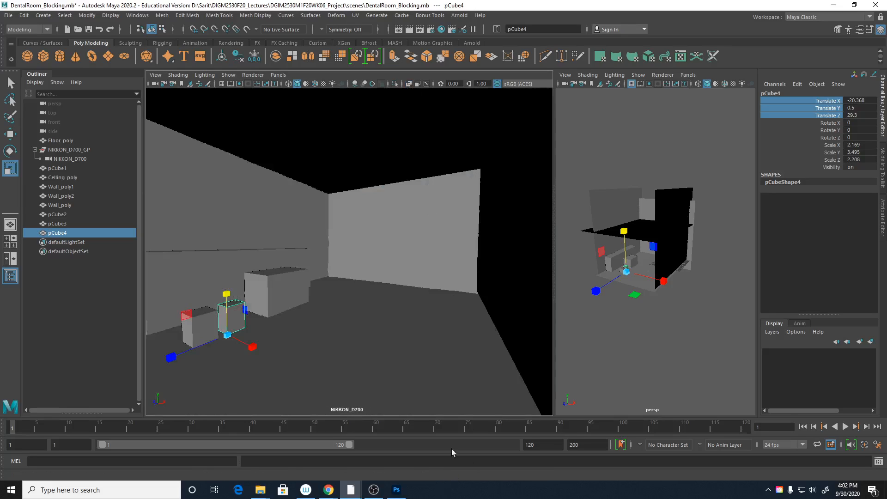
click(407, 84)
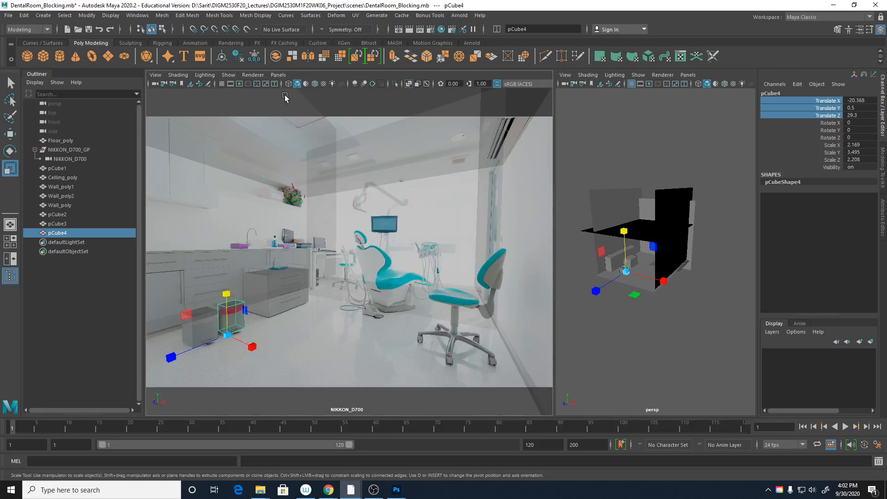
click(317, 85)
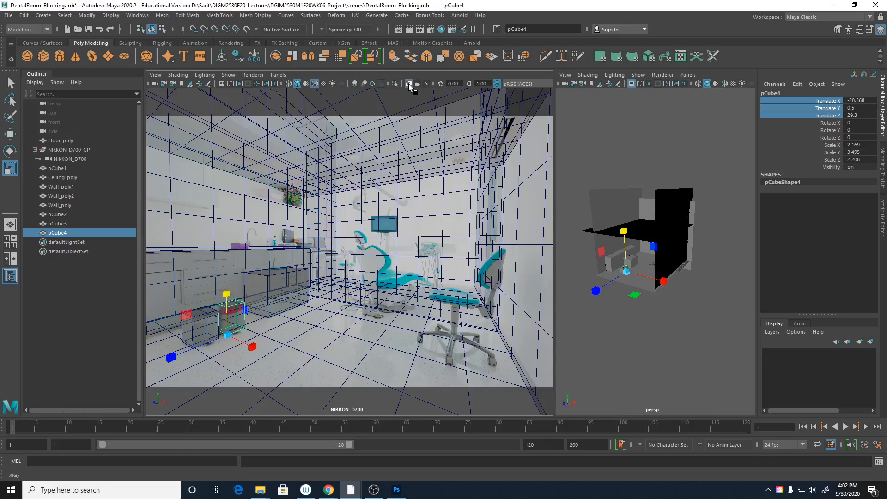
click(408, 84)
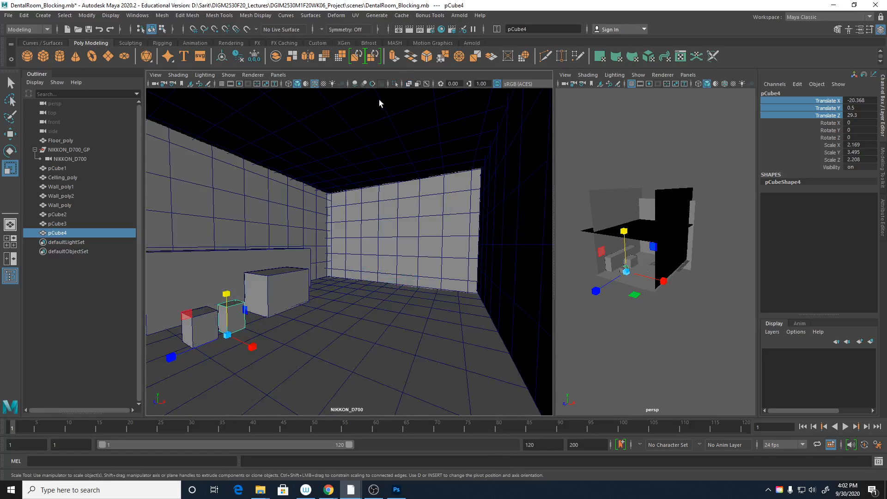
click(315, 84)
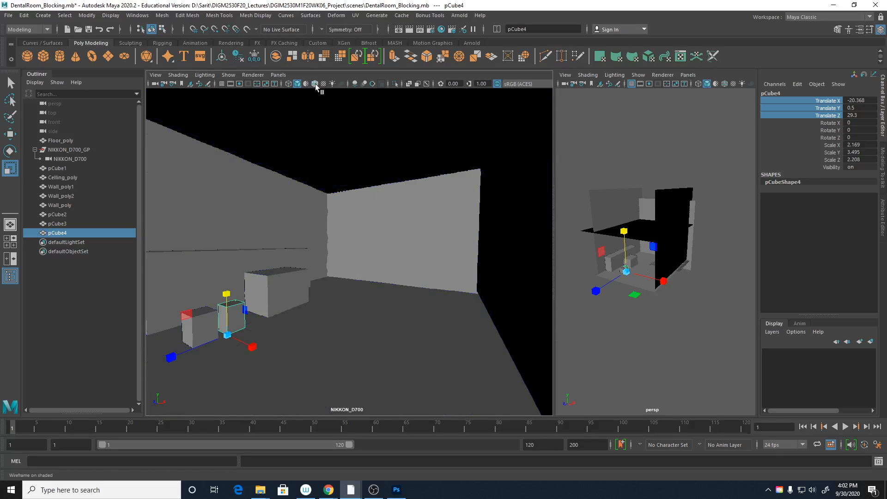
click(315, 84)
click(317, 82)
click(408, 84)
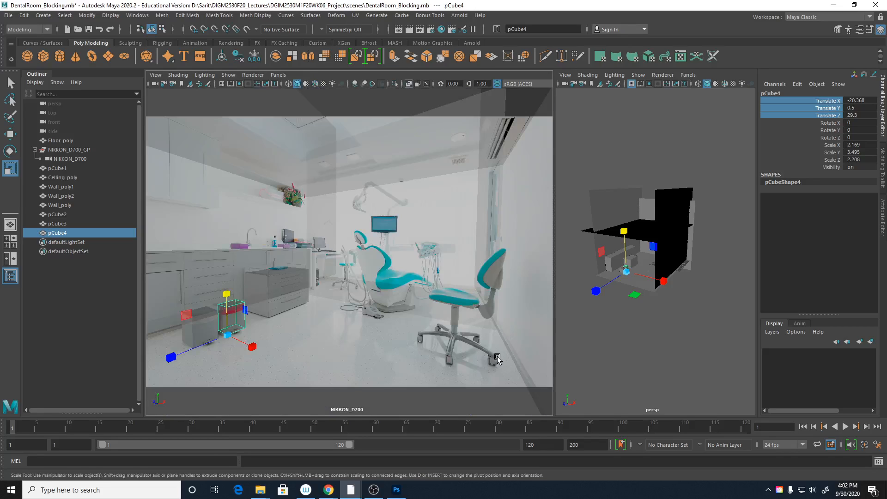
Deselect everything and save the dental room scene
click(602, 336)
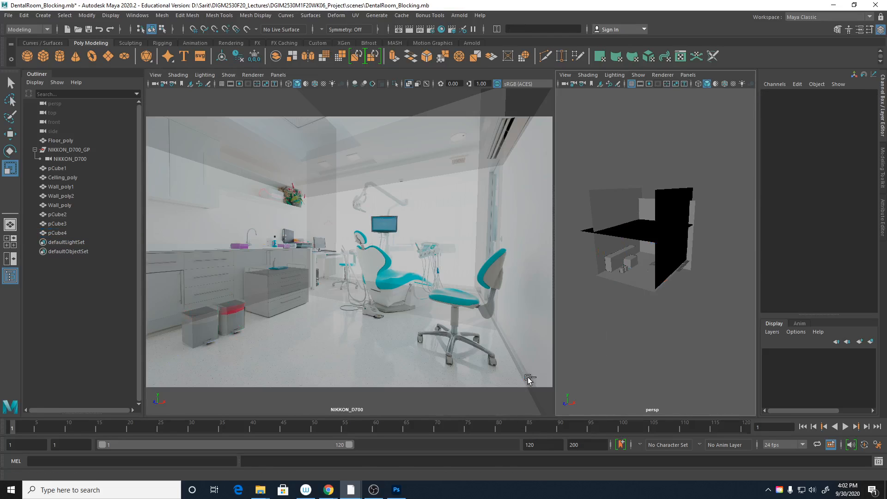
key(ctrl+s)
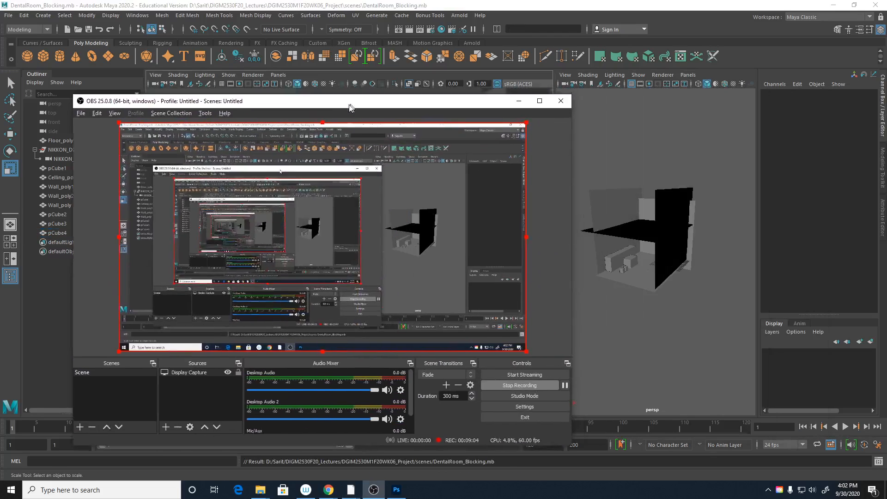